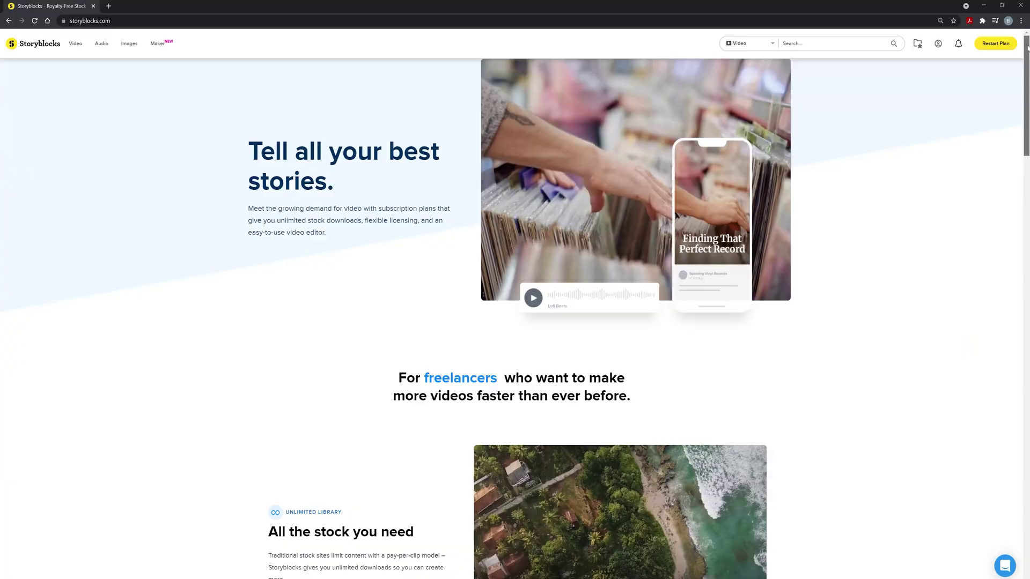
Filter Storyblocks After Effects templates to Premiere Pro Templates and scroll through the results grid
left_click_drag(1027, 49, 1025, 95)
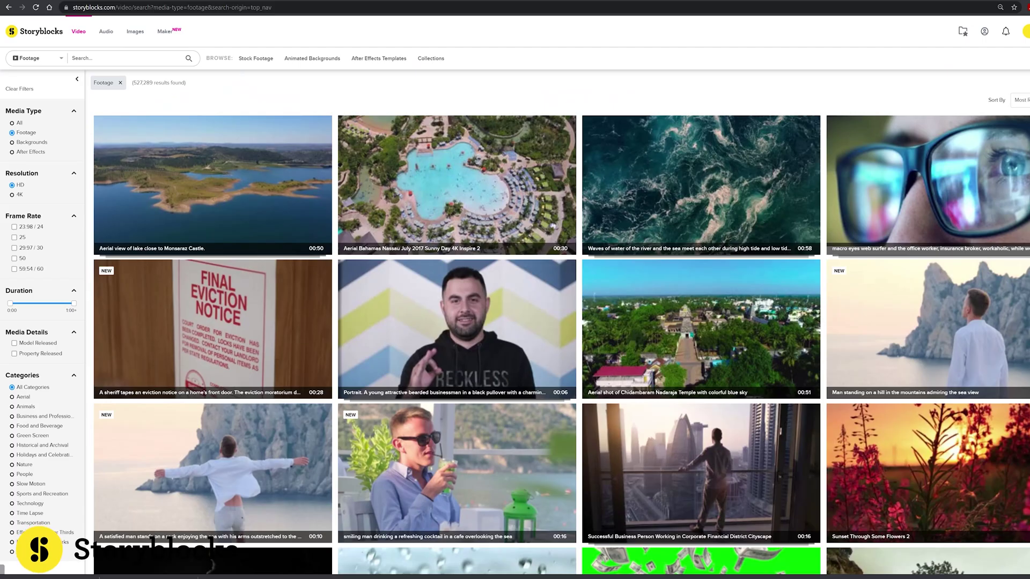
scroll(515, 322, "down", 5)
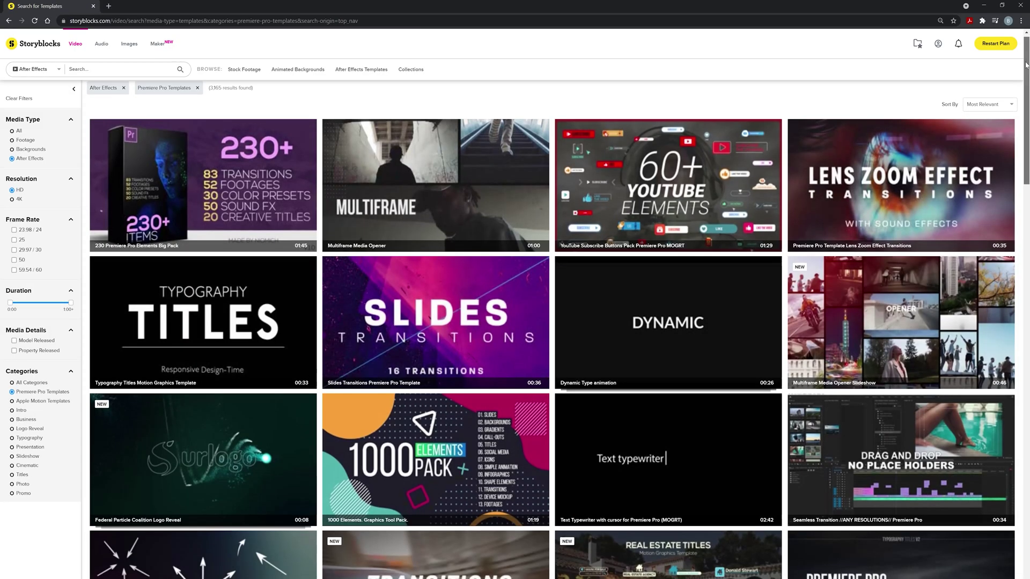
scroll(1028, 75, "down", 3)
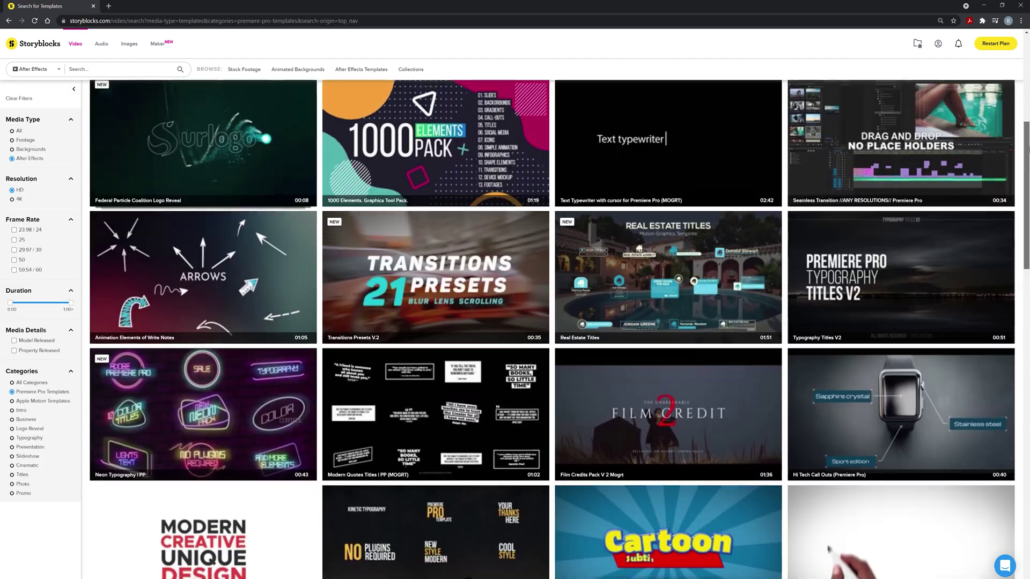
scroll(558, 327, "down", 5)
scroll(558, 327, "down", 3)
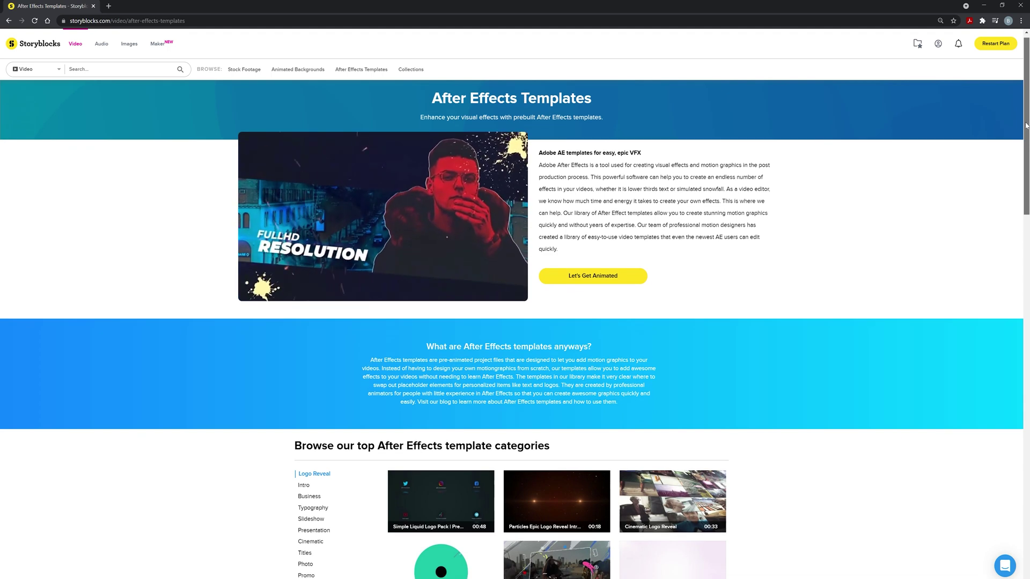
left_click_drag(1026, 125, 1024, 183)
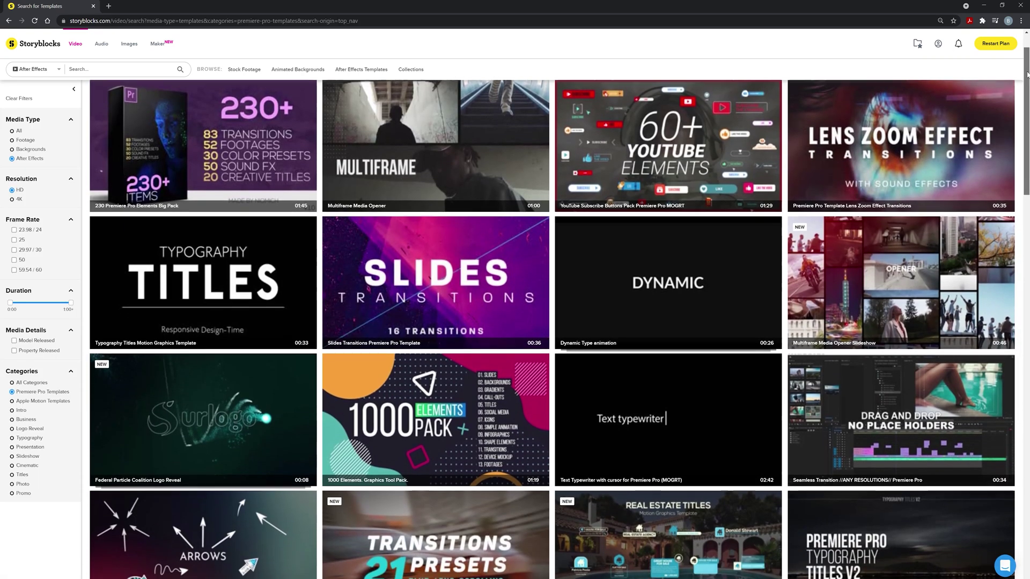
left_click_drag(1027, 74, 1027, 221)
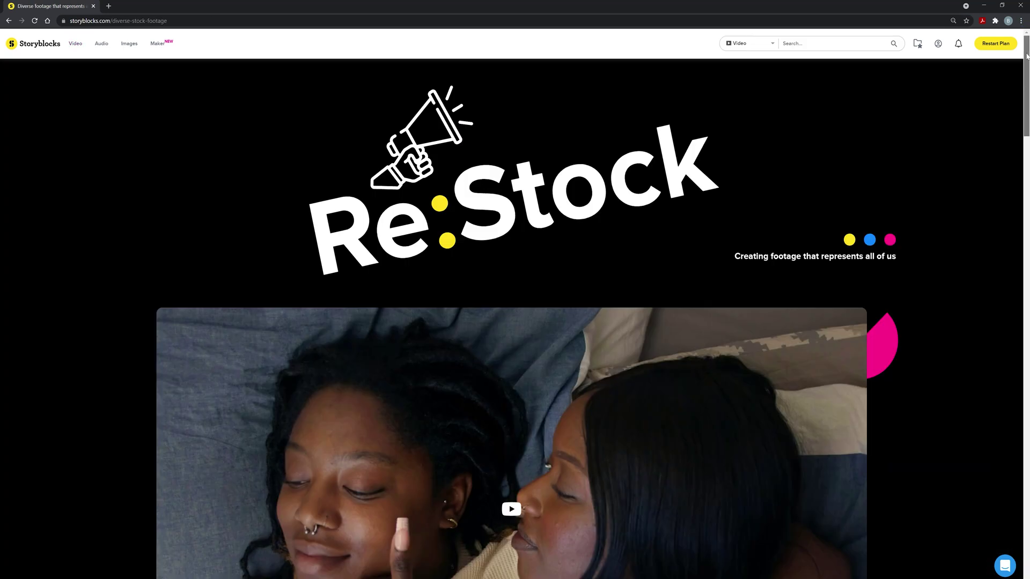
Scroll the Re:Stock page and browse an artist's outdoor fitness and yoga collection grid
left_click_drag(1027, 56, 1027, 268)
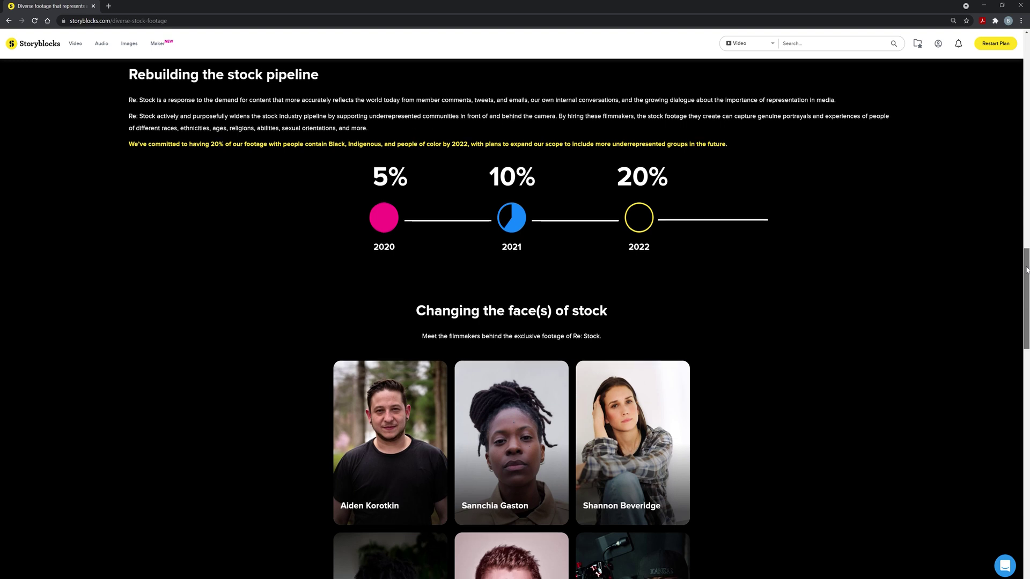
left_click_drag(1028, 269, 1027, 314)
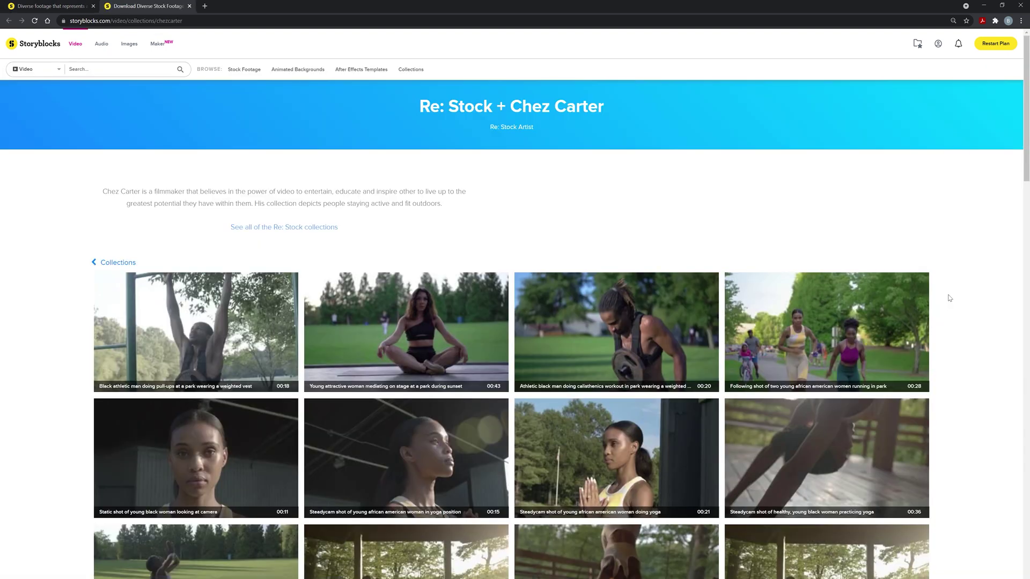
scroll(948, 296, "down", 5)
scroll(951, 298, "down", 5)
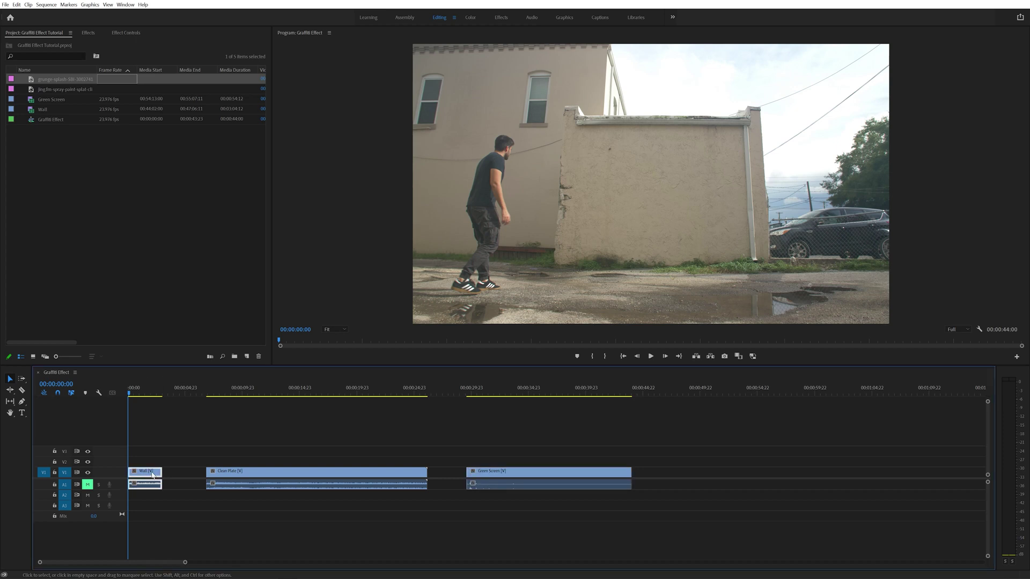
Review the Clean Plate and Wall clips by scrubbing and playing the sequence
left_click(243, 473)
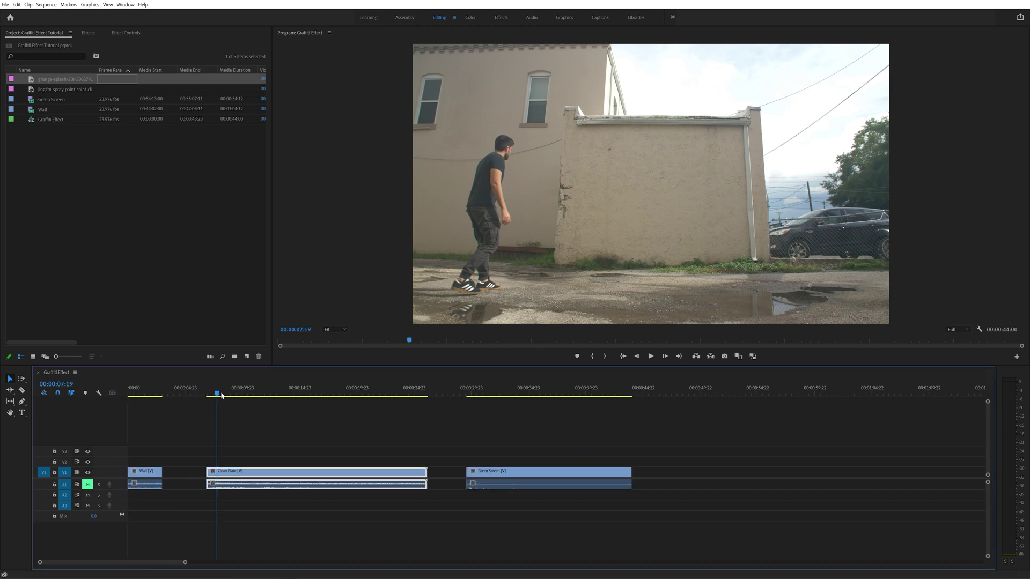
left_click_drag(220, 395, 240, 396)
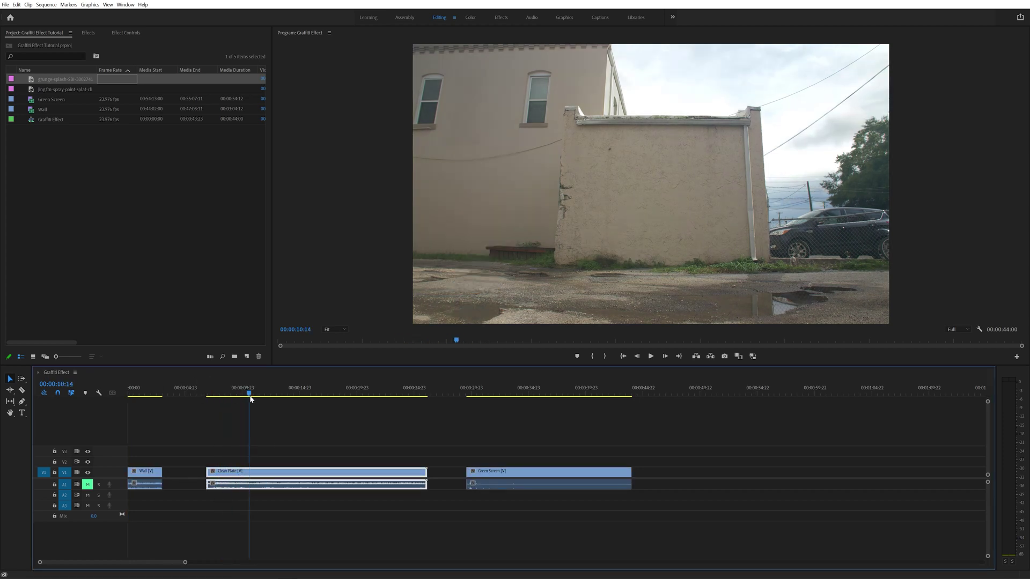
left_click_drag(239, 398, 118, 397)
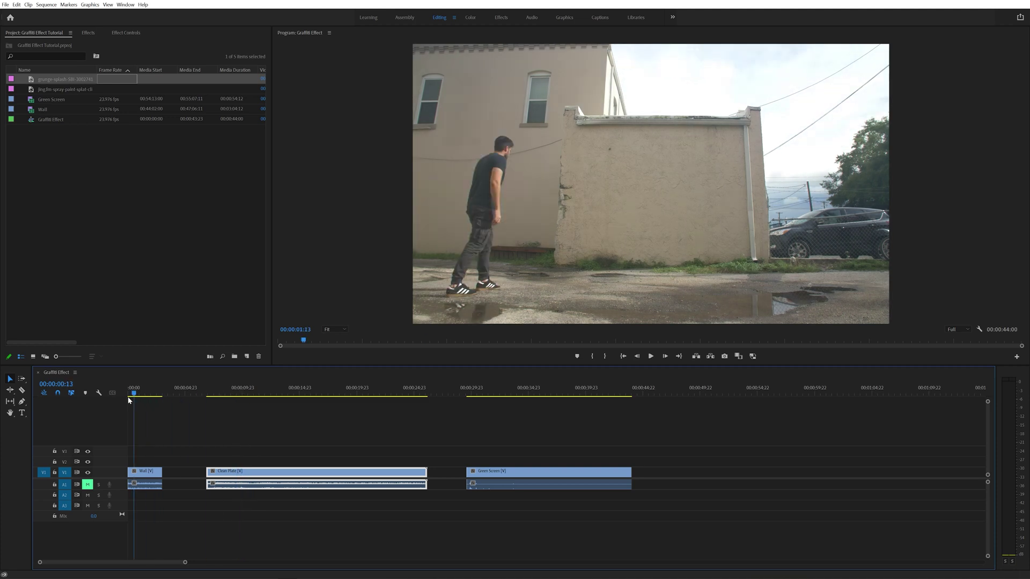
left_click(141, 474)
key("space")
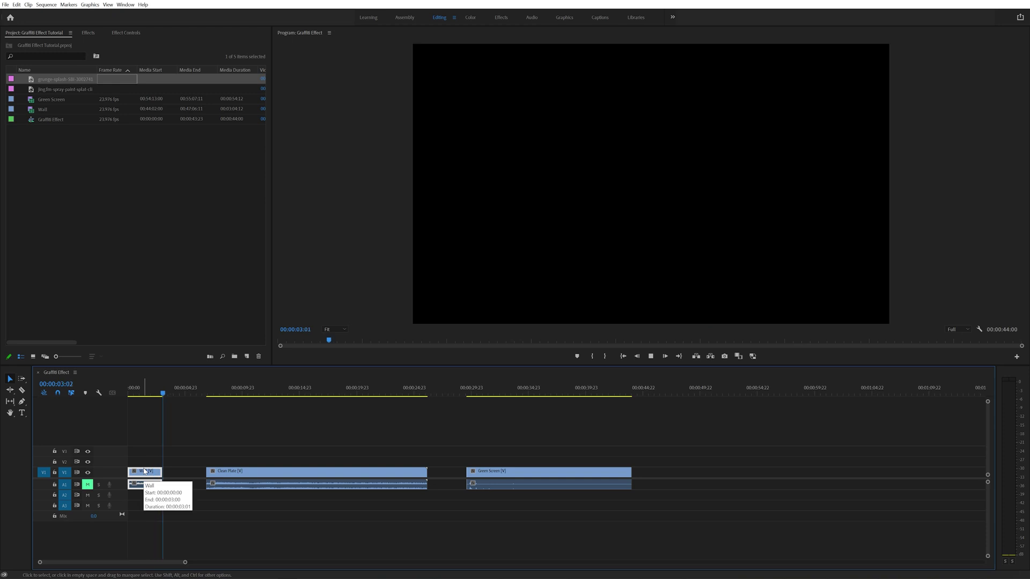
left_click(211, 393)
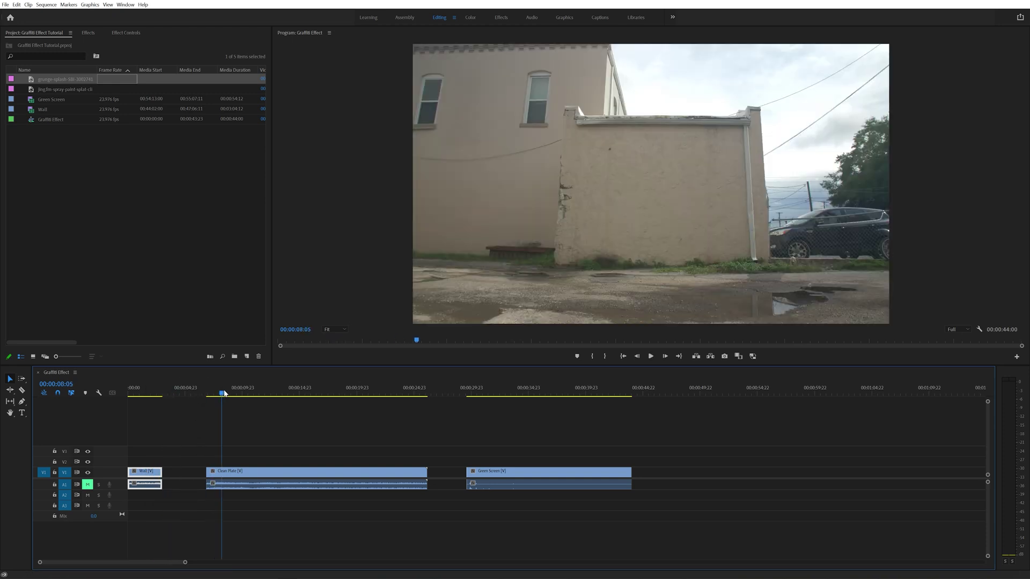
left_click_drag(392, 397, 411, 395)
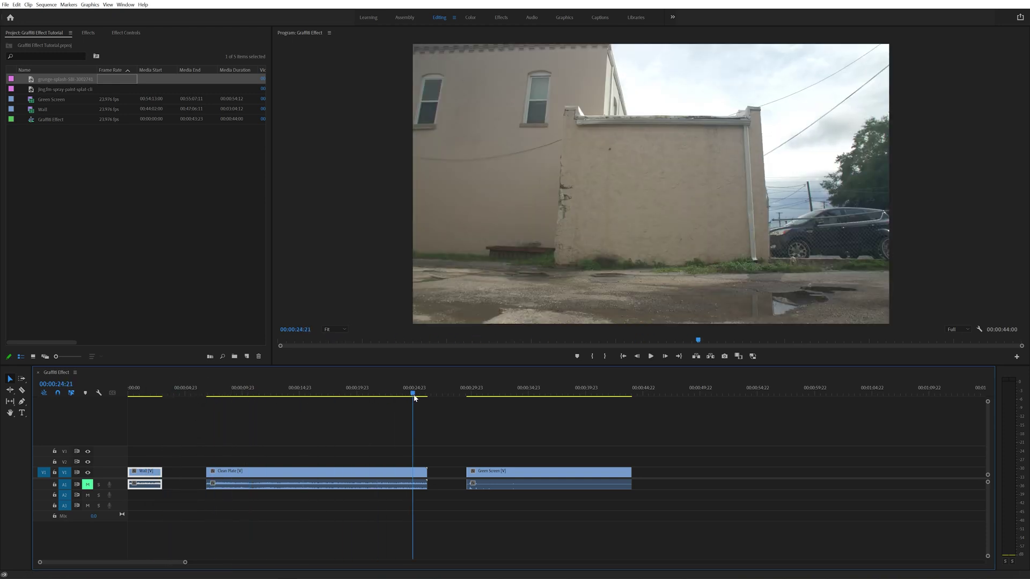
Move Wall onto V2 and Clean Plate to 00:00 on V1, mute A2, and play back
left_click_drag(145, 471, 144, 462)
left_click_drag(215, 490, 132, 475)
left_click(87, 495)
left_click(148, 393)
key("space")
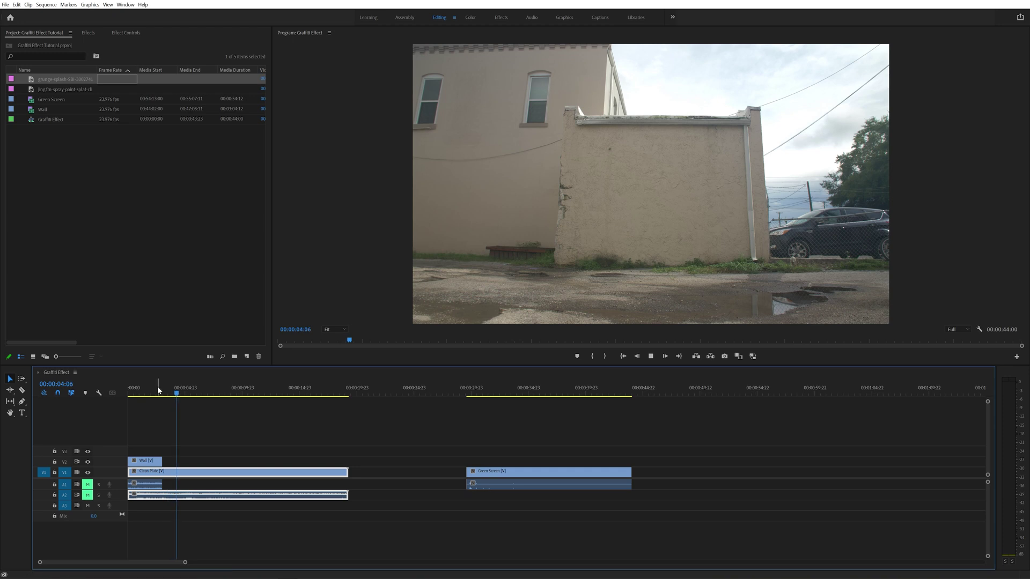
key("space")
mouse_move(469, 394)
left_mouse_down()
mouse_move(449, 395)
mouse_move(468, 396)
left_mouse_up()
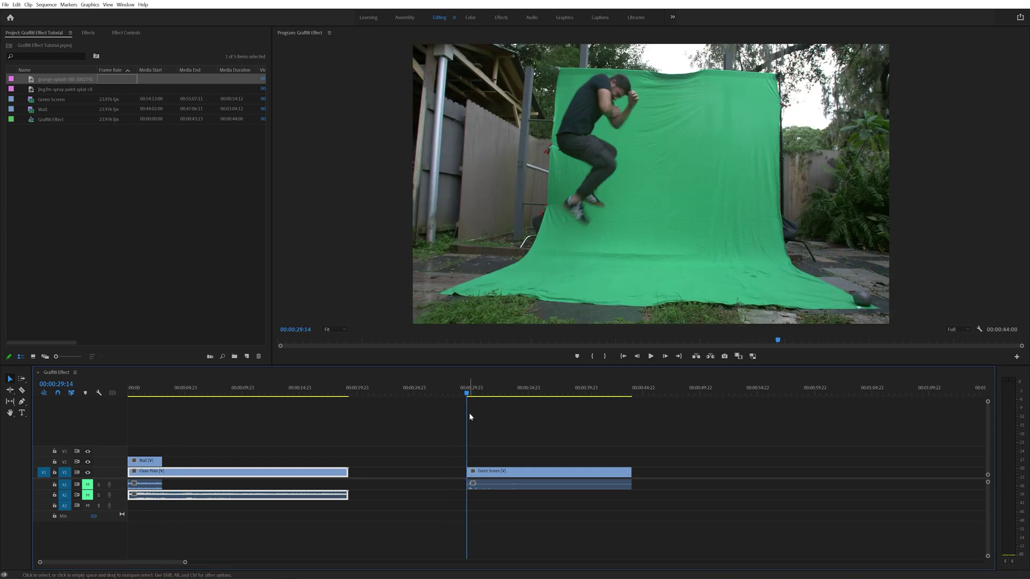
key("space")
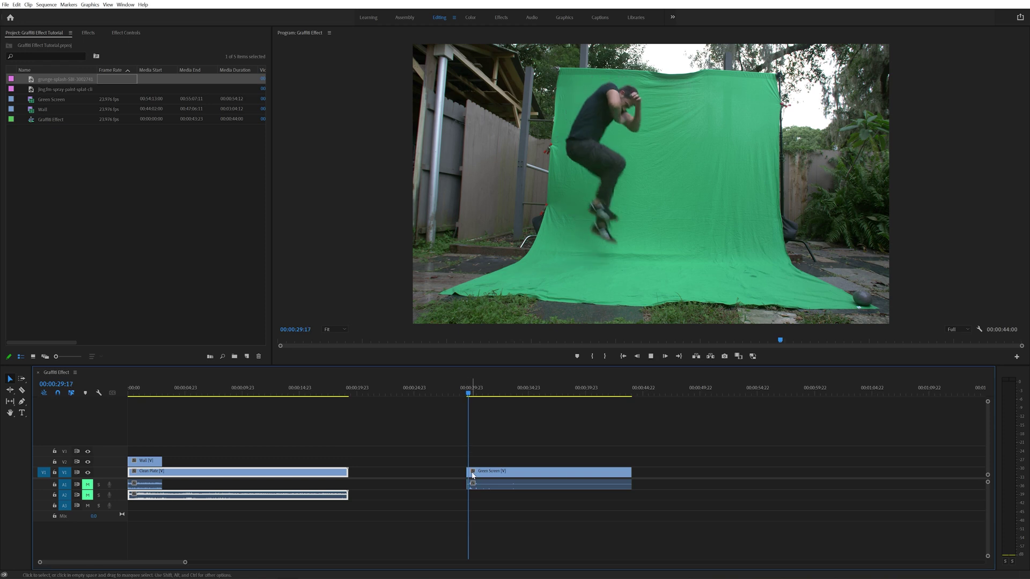
Apply Ultra Key to the Green Screen clip, sample the green, and set Setting to Custom
left_click(88, 33)
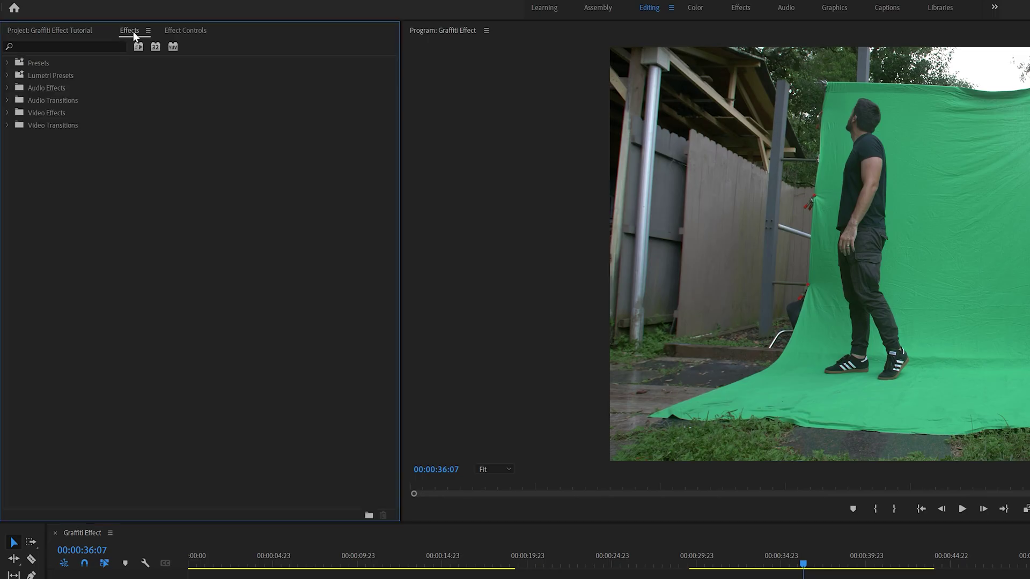
left_click(81, 47)
type("ultra")
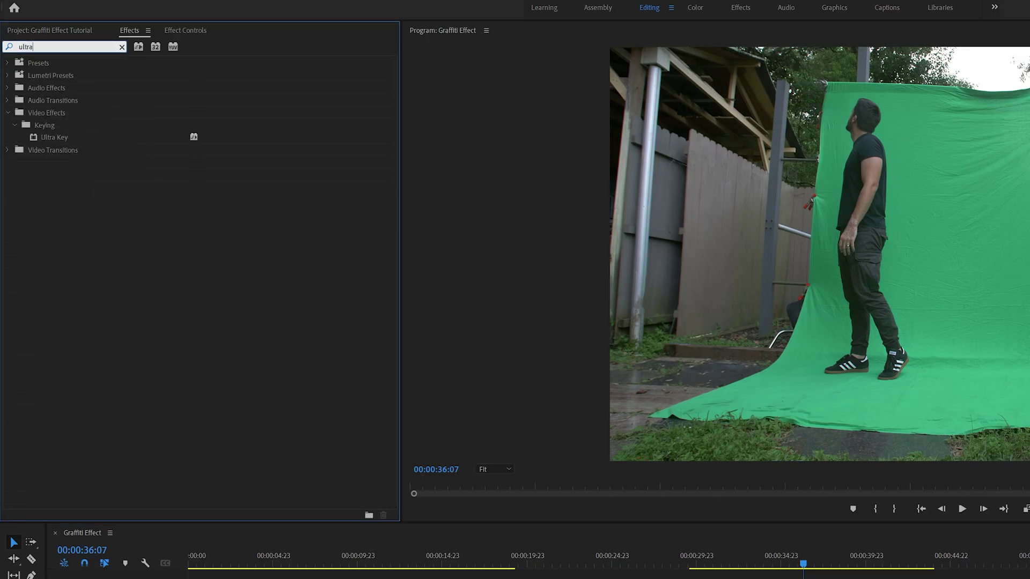
left_click_drag(46, 138, 747, 578)
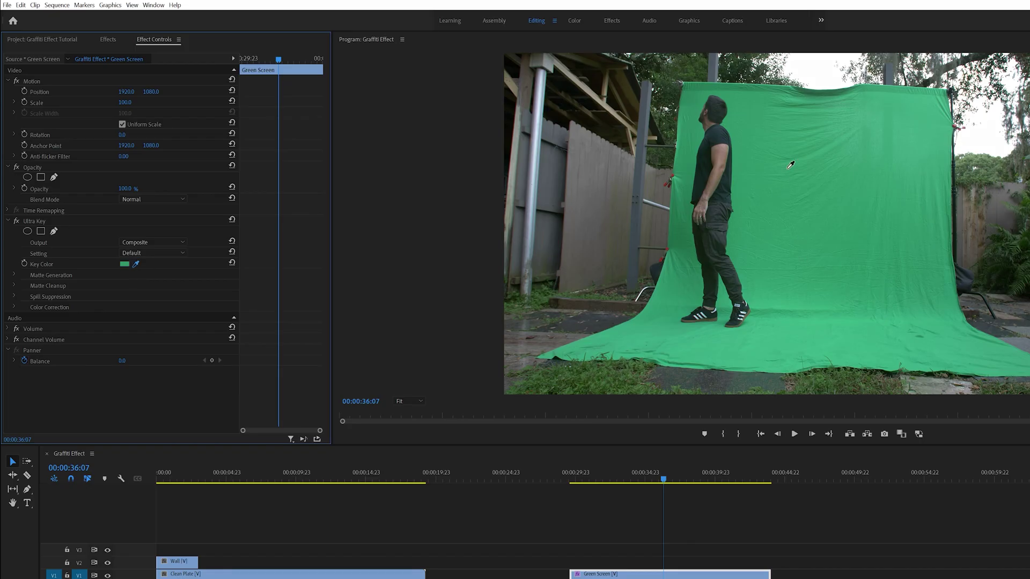
left_click(789, 168)
left_click(153, 253)
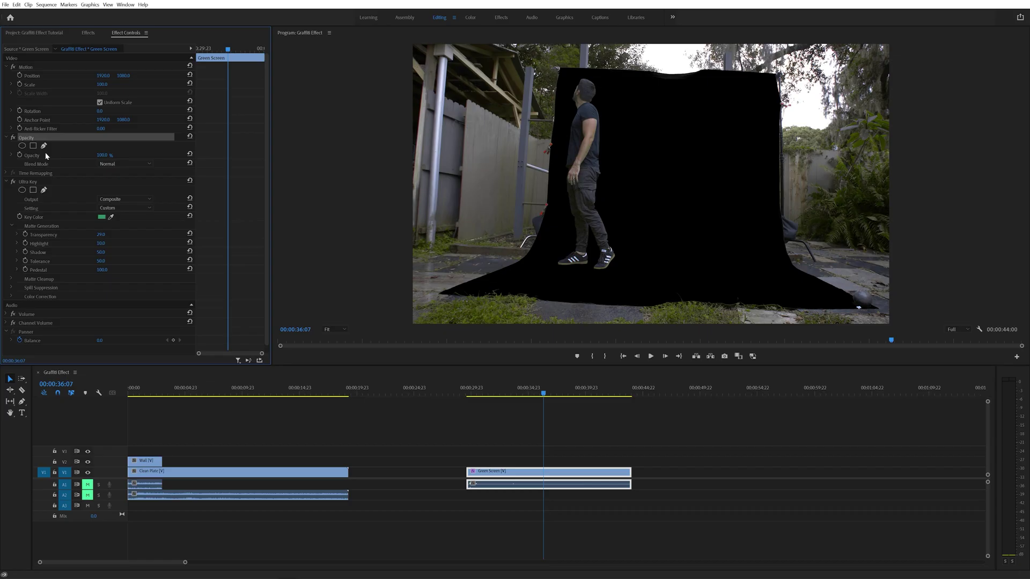
Draw a pen mask around the man and move Green Screen onto V2 after Wall
left_click(44, 146)
left_click(563, 71)
left_click(558, 130)
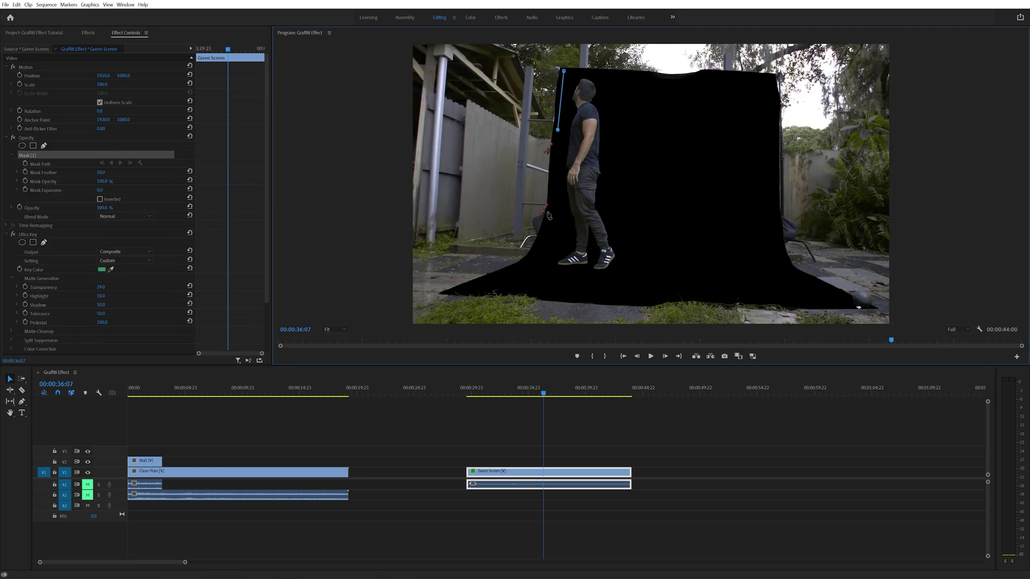
left_click(564, 70)
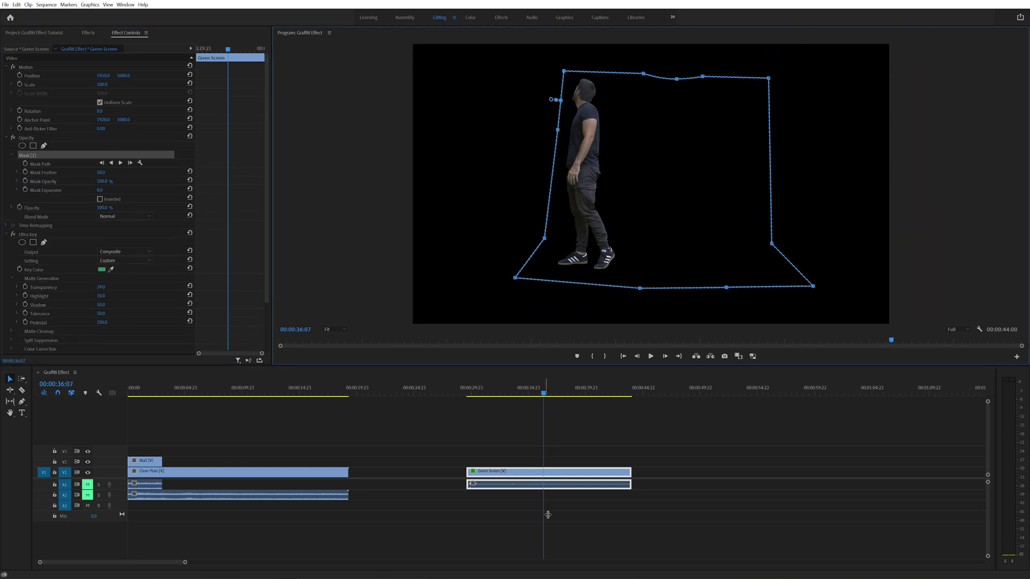
left_click(544, 510)
key("Up")
left_click_drag(491, 474, 170, 465)
Move Wall to V3, extend it to overlap Green Screen's start, and lower its opacity to 55.2%
key("=")
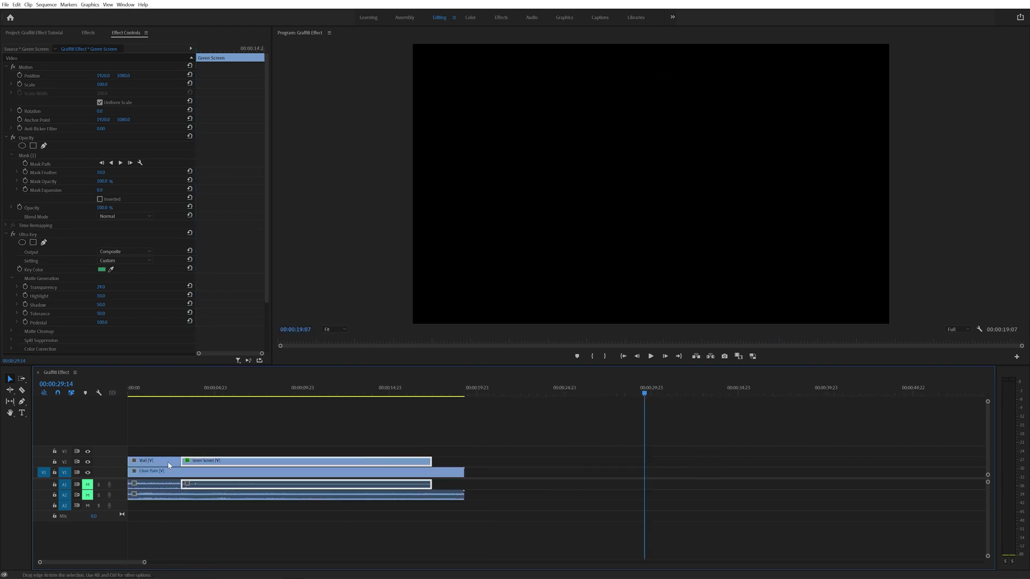
key("=")
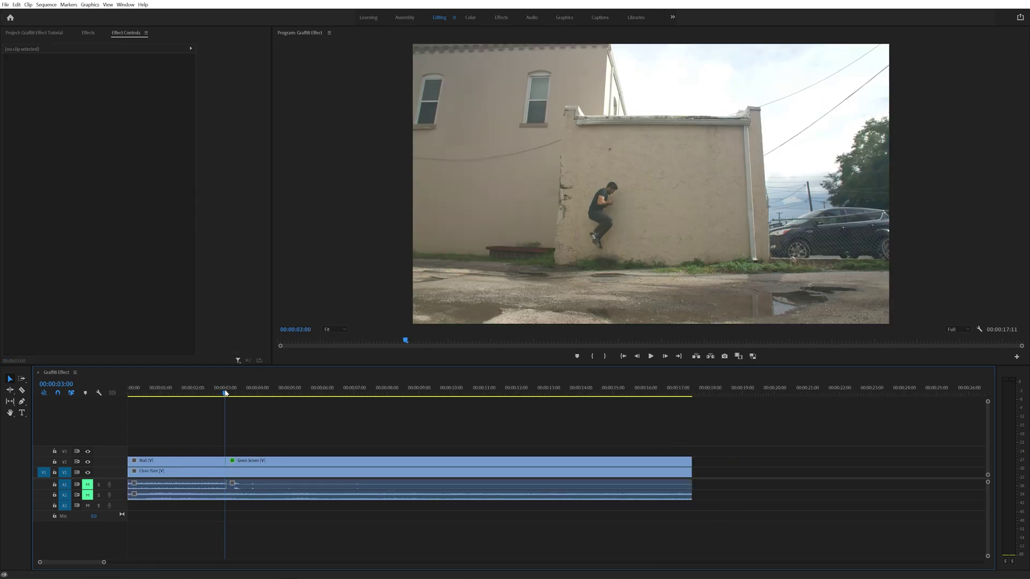
left_click_drag(223, 393, 228, 393)
key("Left")
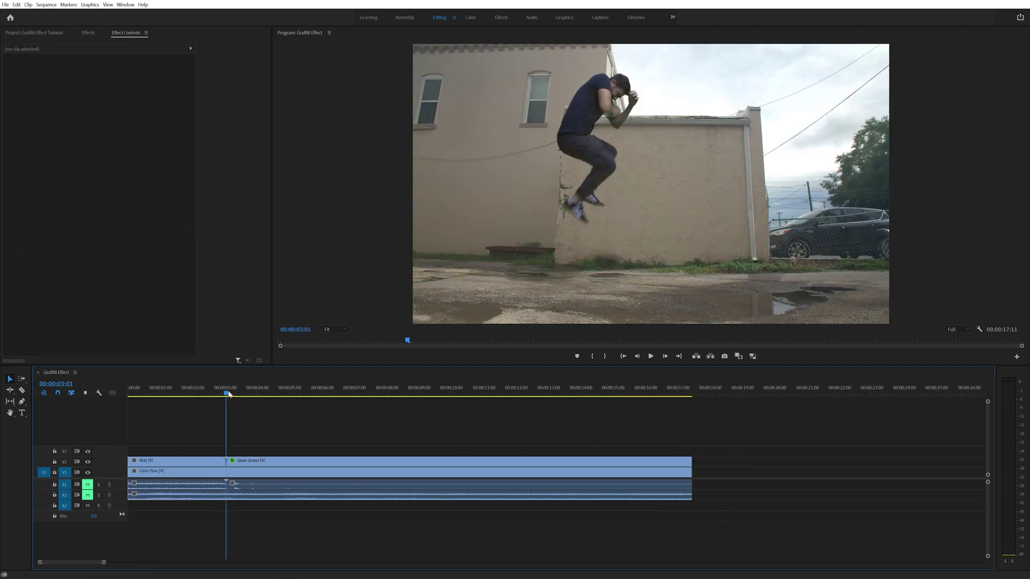
left_click(230, 460)
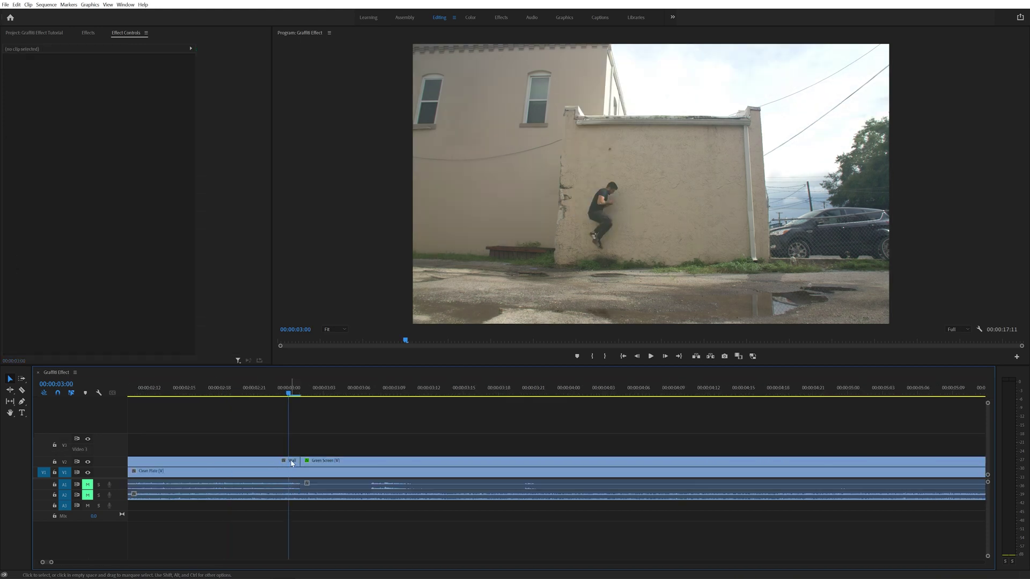
left_click_drag(273, 461, 322, 446)
left_click(300, 396)
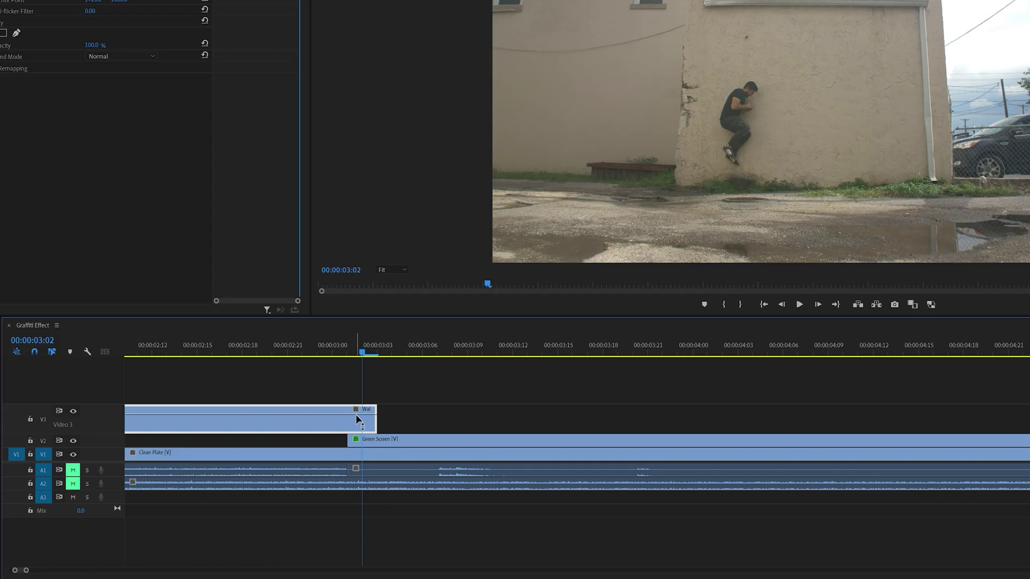
left_click_drag(358, 419, 359, 427)
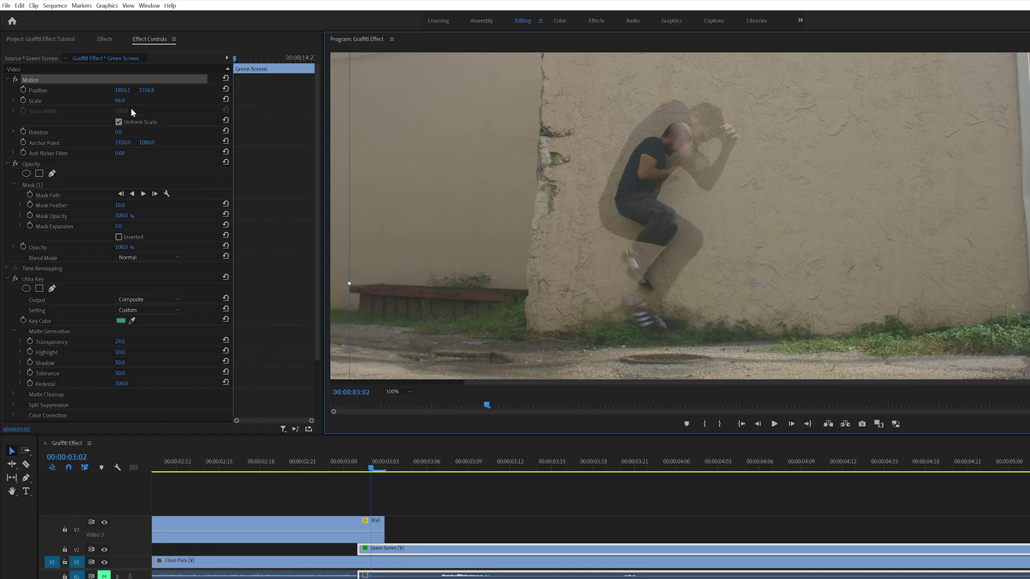
Scale the green-screen jumper down to 42 and position him over the wall figure
left_click_drag(120, 106, 113, 106)
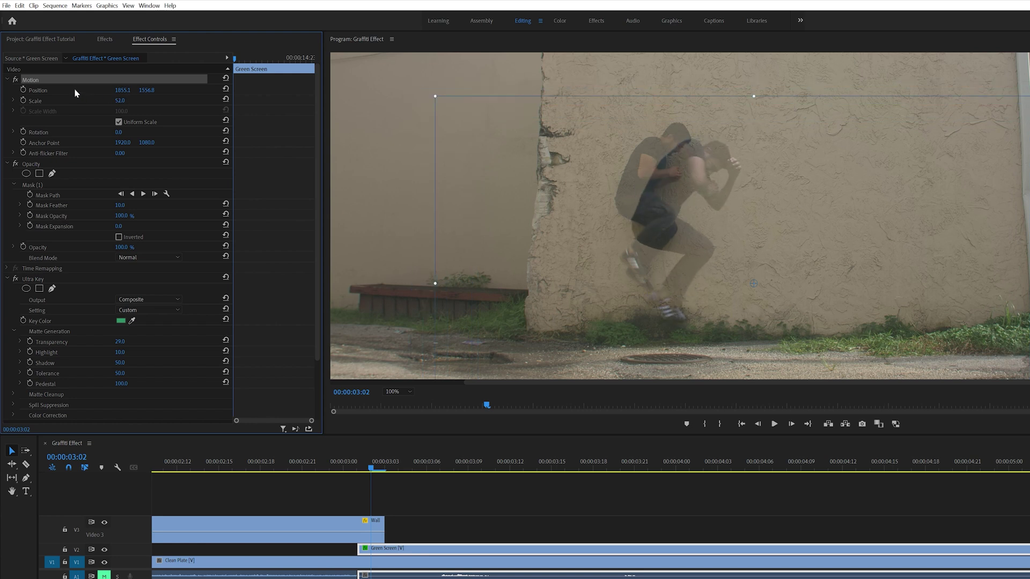
left_click_drag(637, 187, 614, 172)
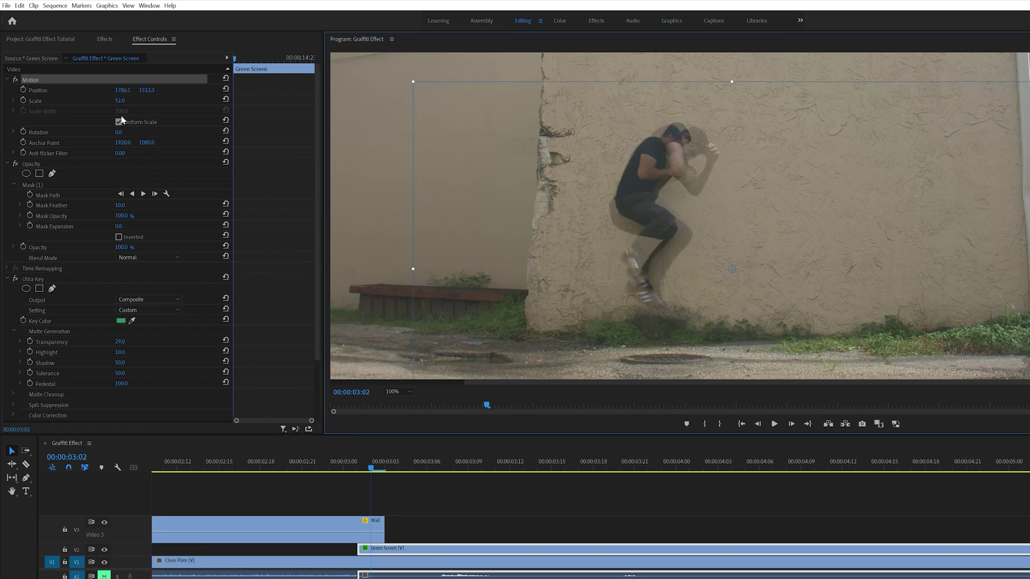
left_click(122, 106)
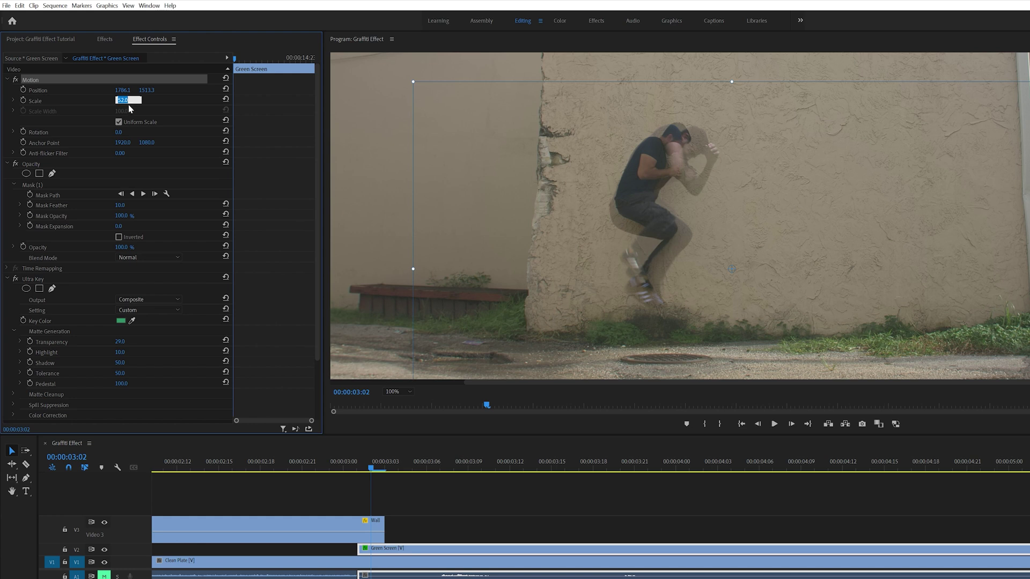
key("Return")
left_click_drag(643, 216, 640, 200)
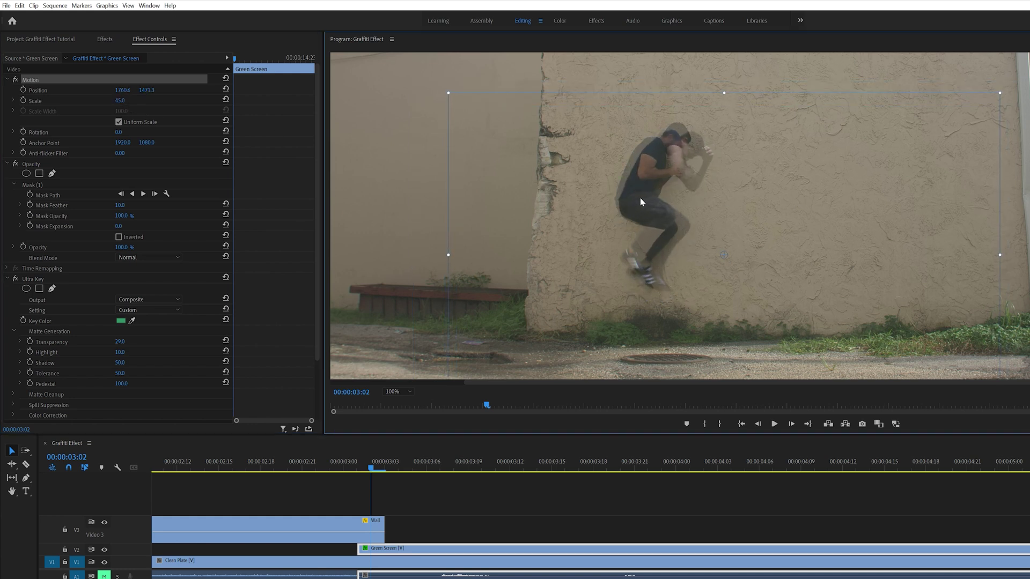
left_click_drag(640, 200, 638, 196)
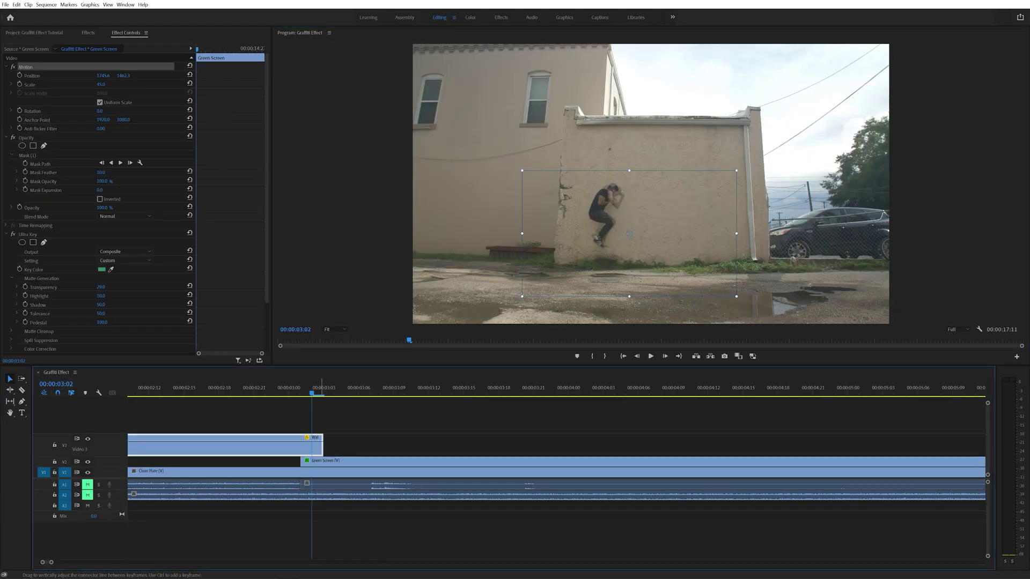
Trim Wall back to end where Green Screen begins and return it to V2
left_click_drag(322, 447, 295, 462)
left_click_drag(294, 395, 264, 396)
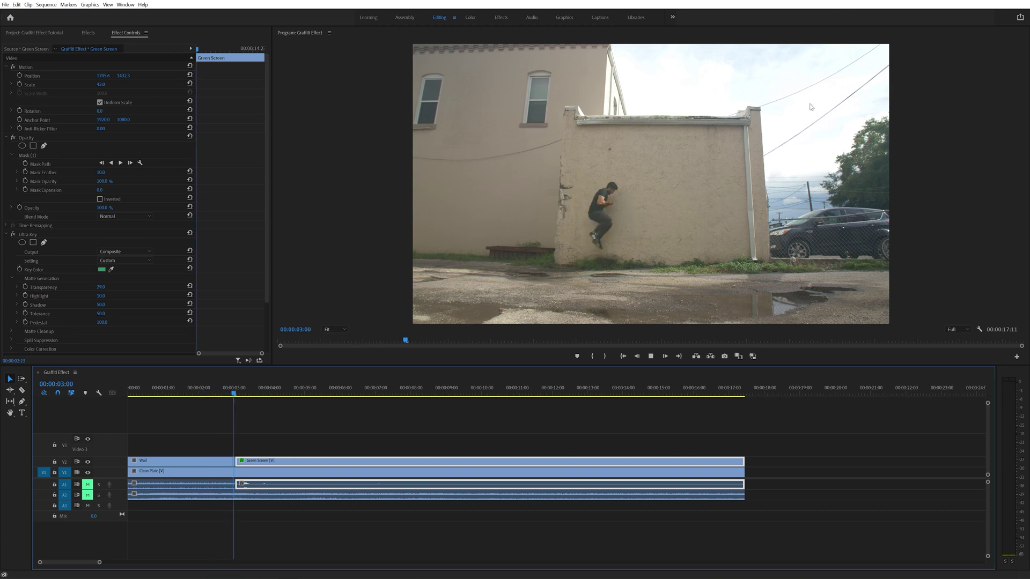
key("space")
left_click(204, 475)
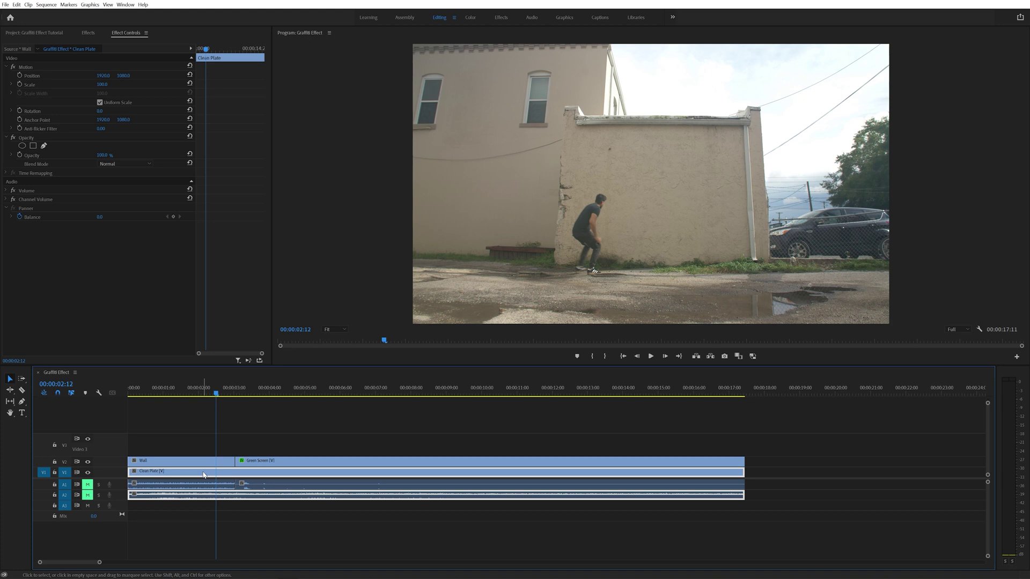
Duplicate Clean Plate onto V3 and add a frame hold to the copy
left_click_drag(203, 475, 152, 449)
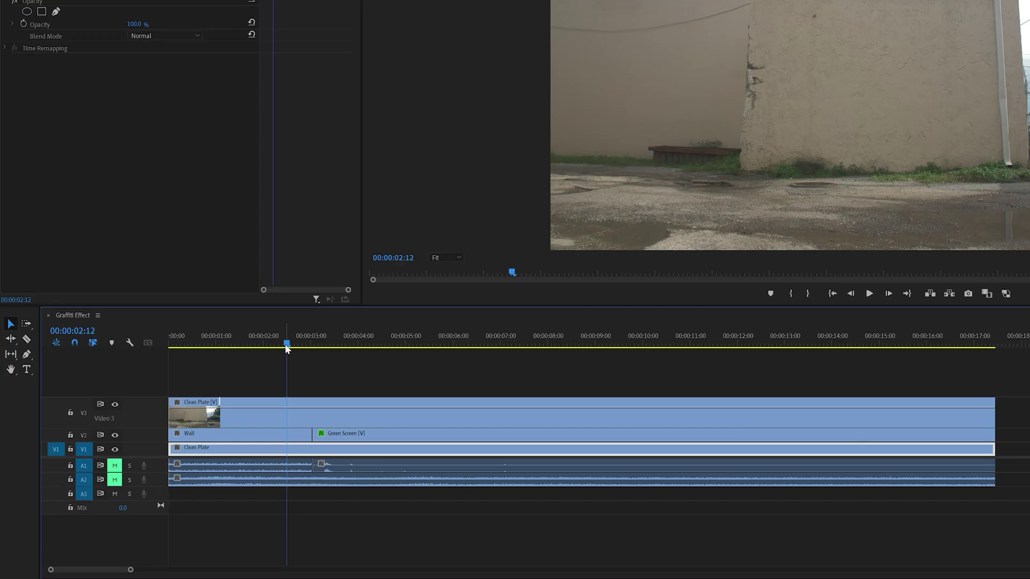
left_click_drag(216, 395, 123, 417)
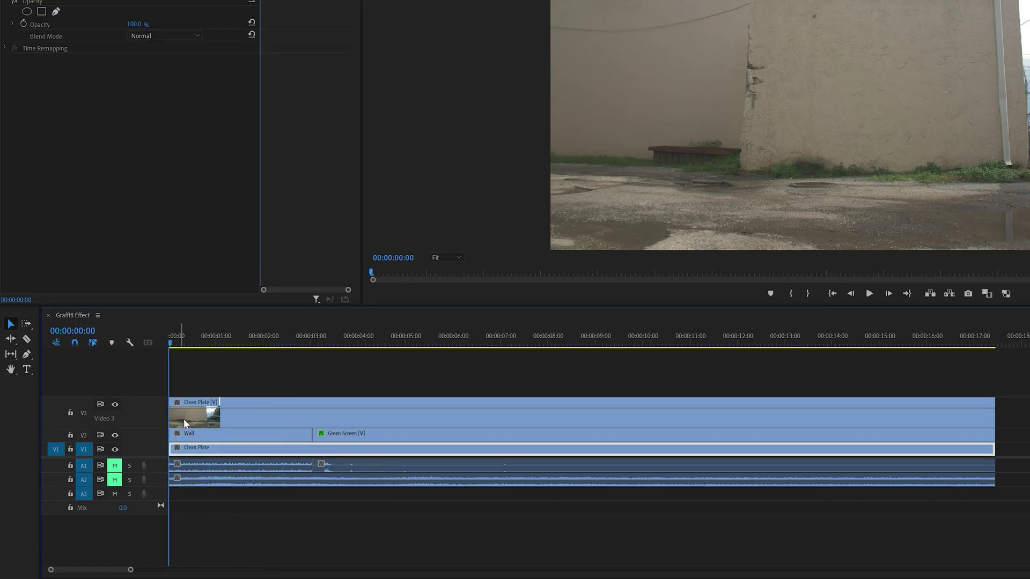
right_click(204, 414)
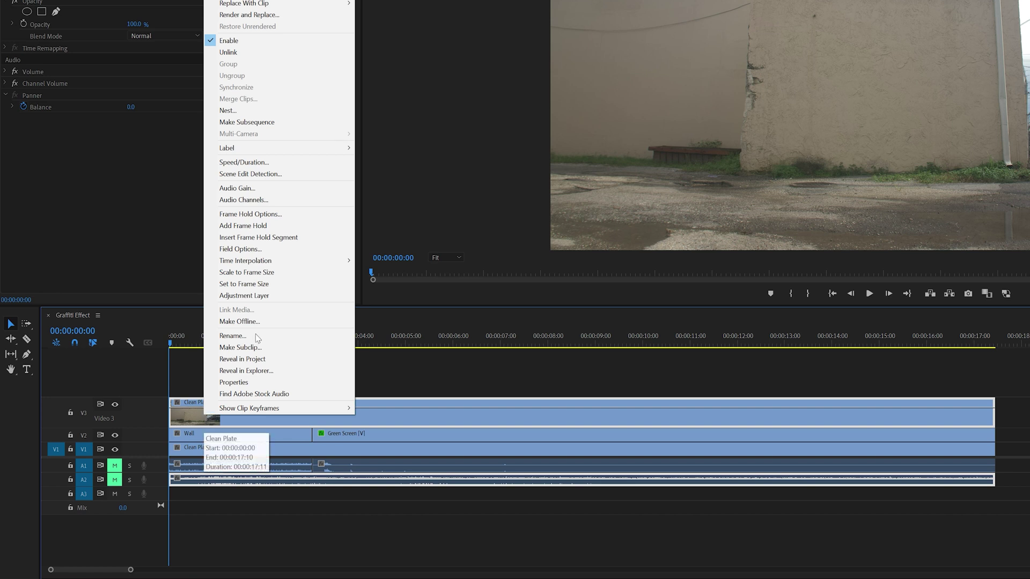
left_click(276, 227)
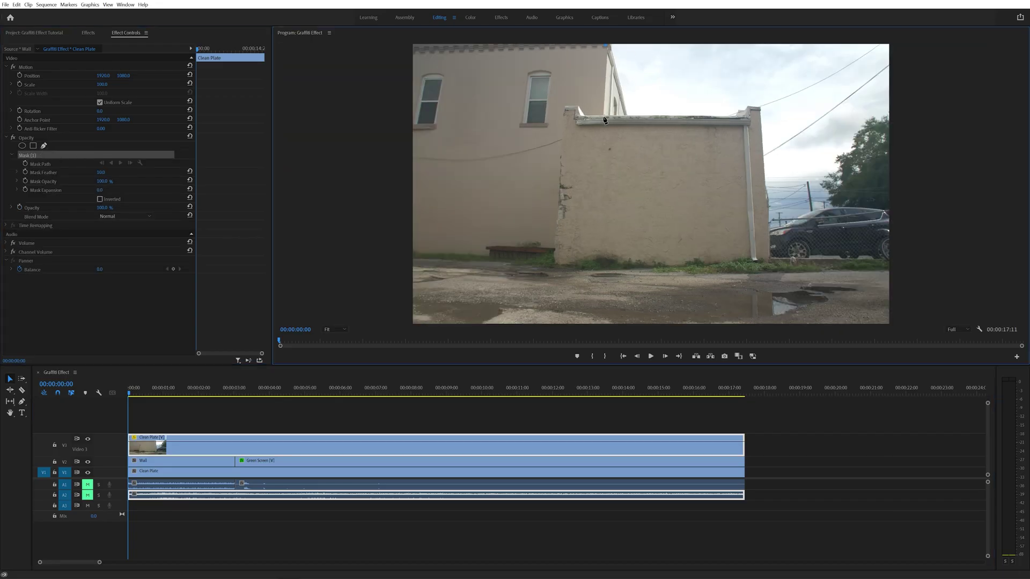
Mask the frozen copy around the wall section right of the corner and play back the composite
left_click(603, 117)
left_click(759, 117)
left_click(769, 260)
left_click(889, 260)
left_click(889, 45)
left_click(607, 49)
left_click(197, 395)
key("space")
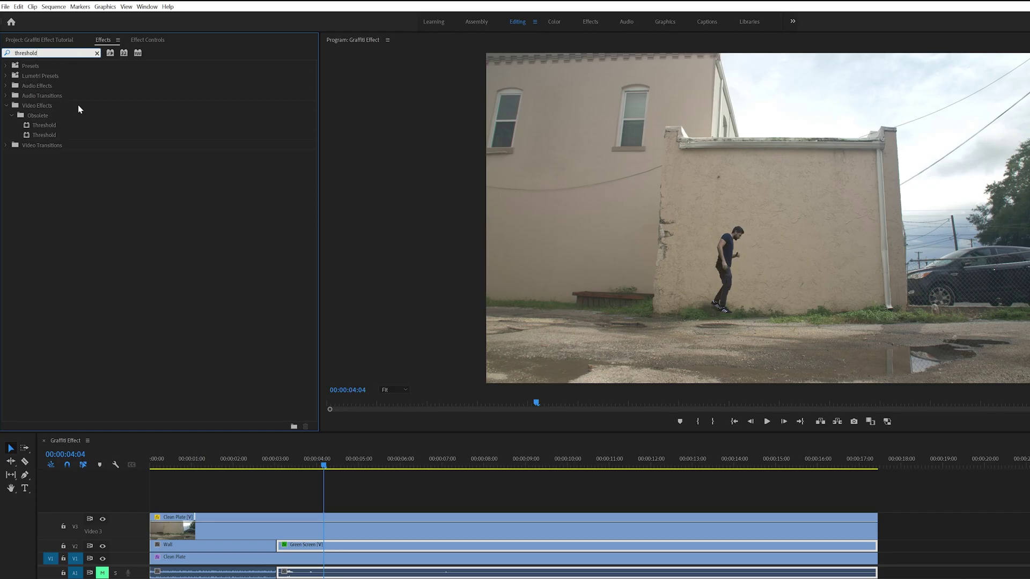
Apply the Threshold effect to the Green Screen clip
left_click_drag(26, 127, 56, 137)
left_click_drag(271, 523, 306, 547)
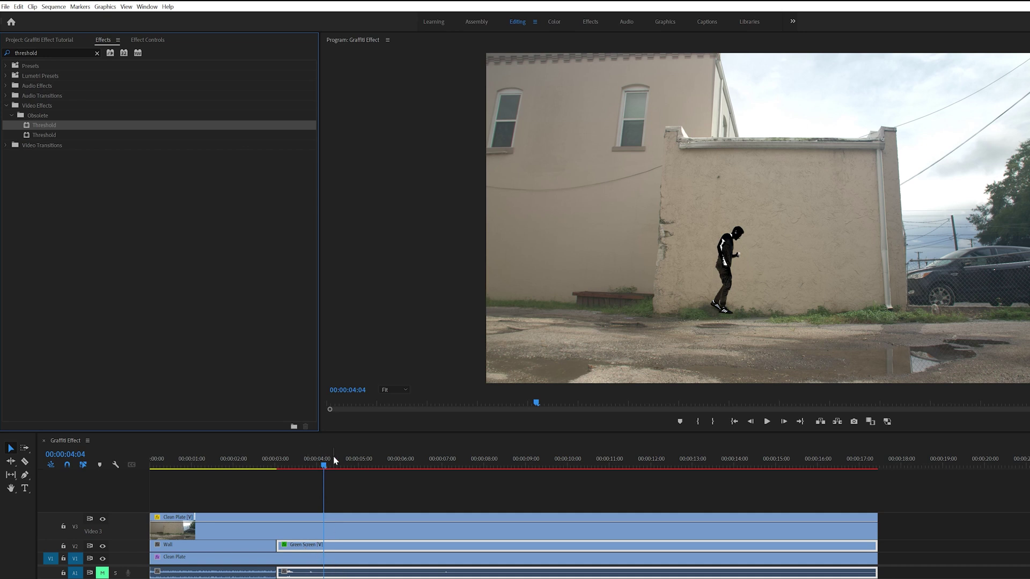
left_click_drag(323, 466, 310, 468)
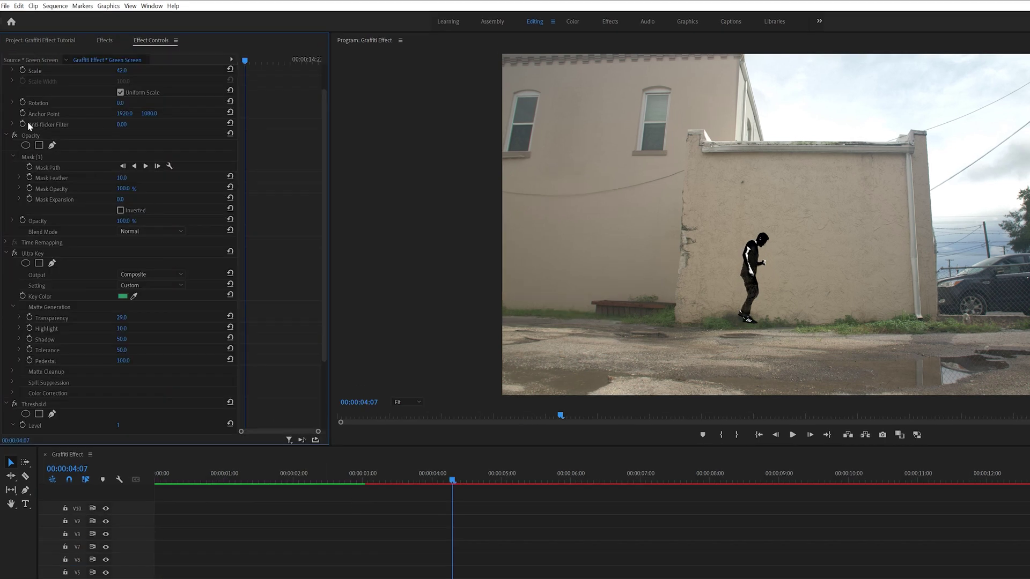
Set the jumper's blend mode to Darken, opacity to 60%, and adjust the Threshold level
left_click(33, 135)
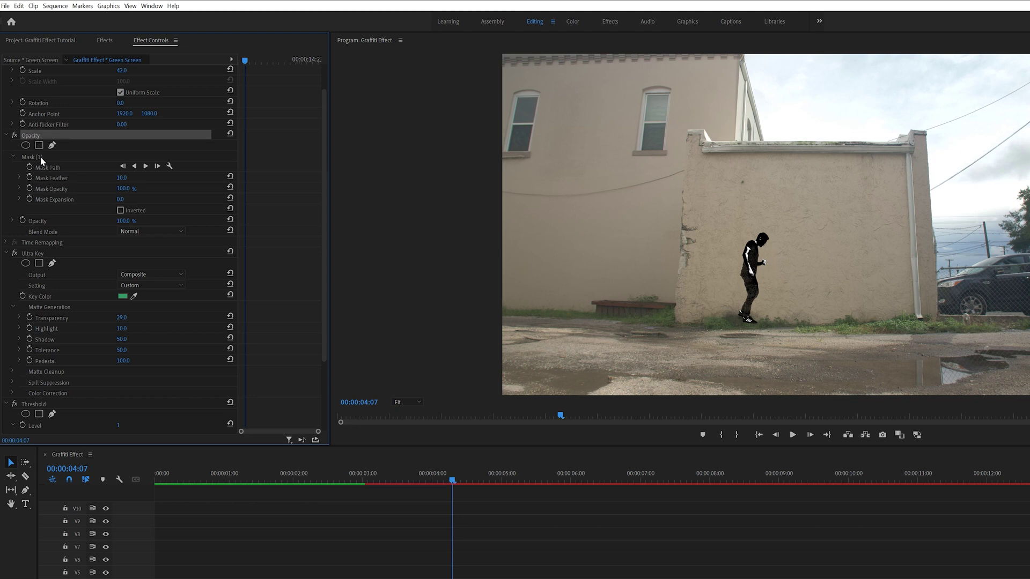
left_click(156, 230)
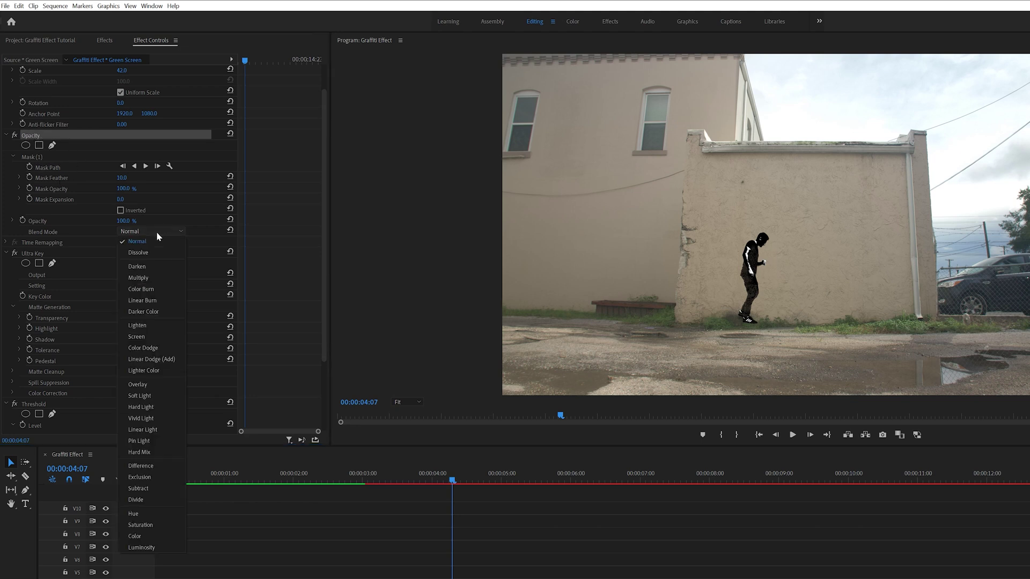
left_click(142, 267)
left_click(128, 220)
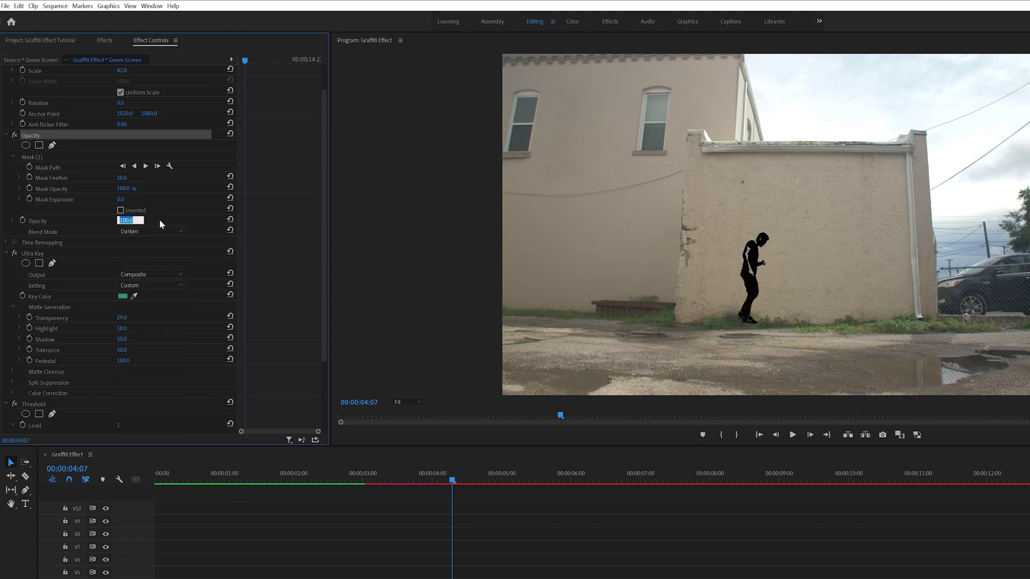
type("60")
key("Return")
left_click_drag(324, 251, 330, 343)
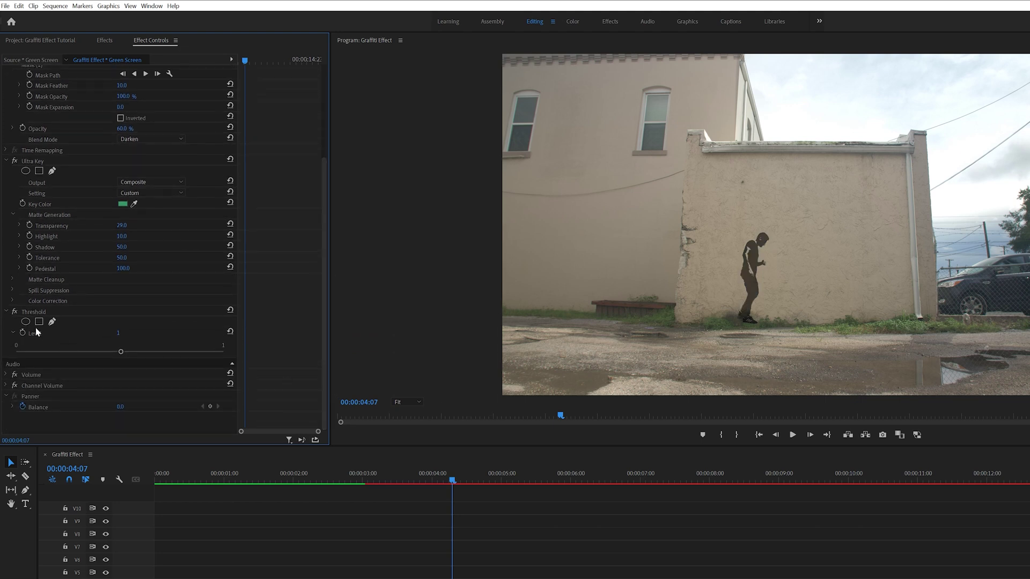
left_click_drag(122, 353, 96, 352)
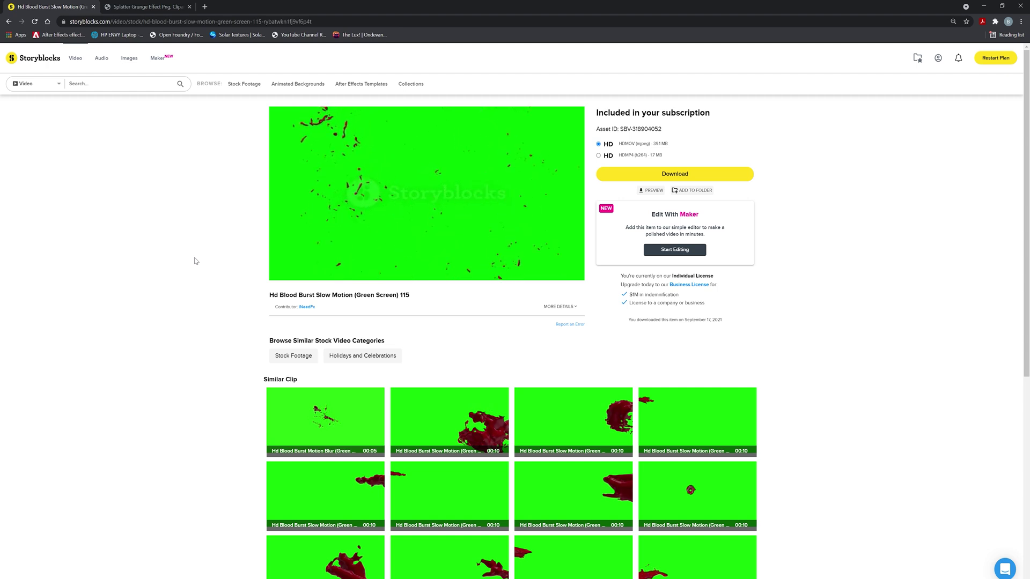
Restart the Hd Blood Burst Slow Motion (Green Screen) 115 clip preview
left_click(286, 273)
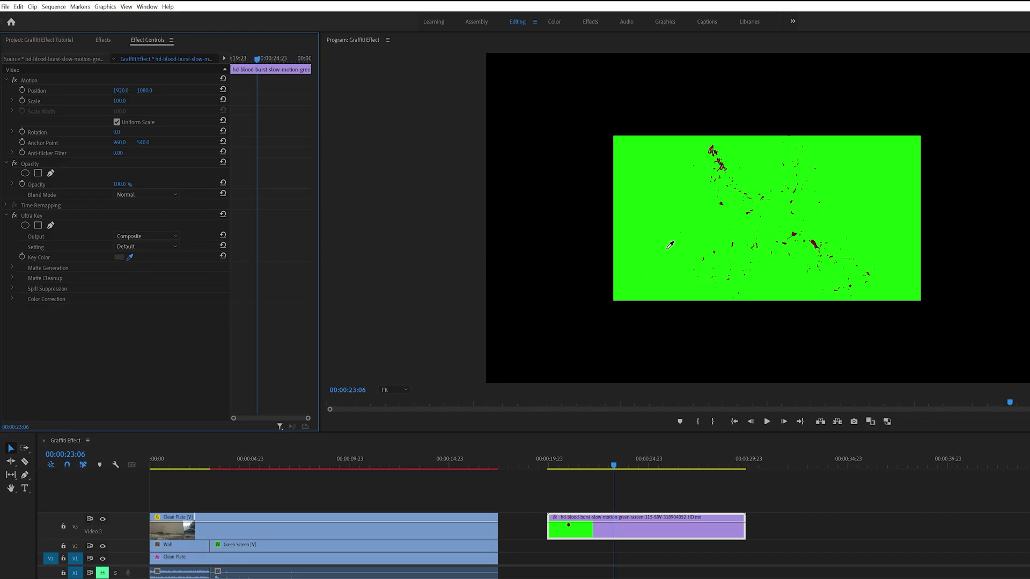
Key out the burst clip's green with Ultra Key and tint it black via Map White To
left_click(663, 216)
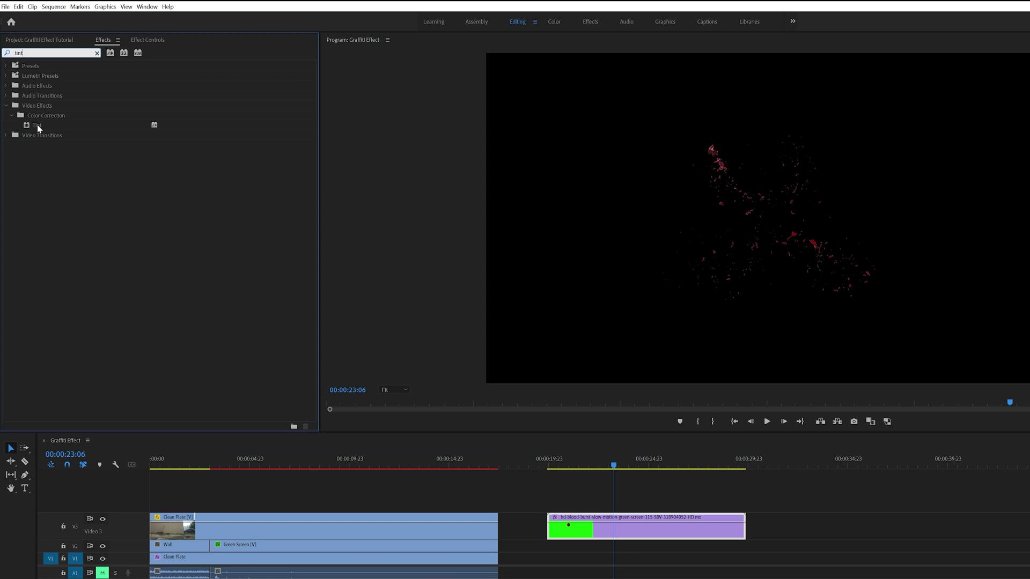
left_click_drag(37, 125, 597, 525)
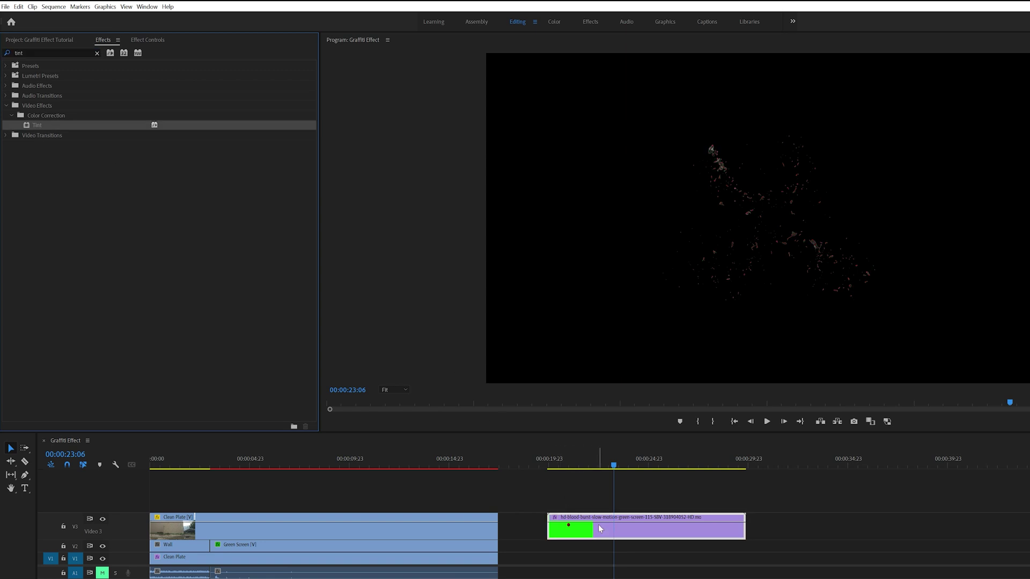
left_click(155, 39)
left_click(119, 341)
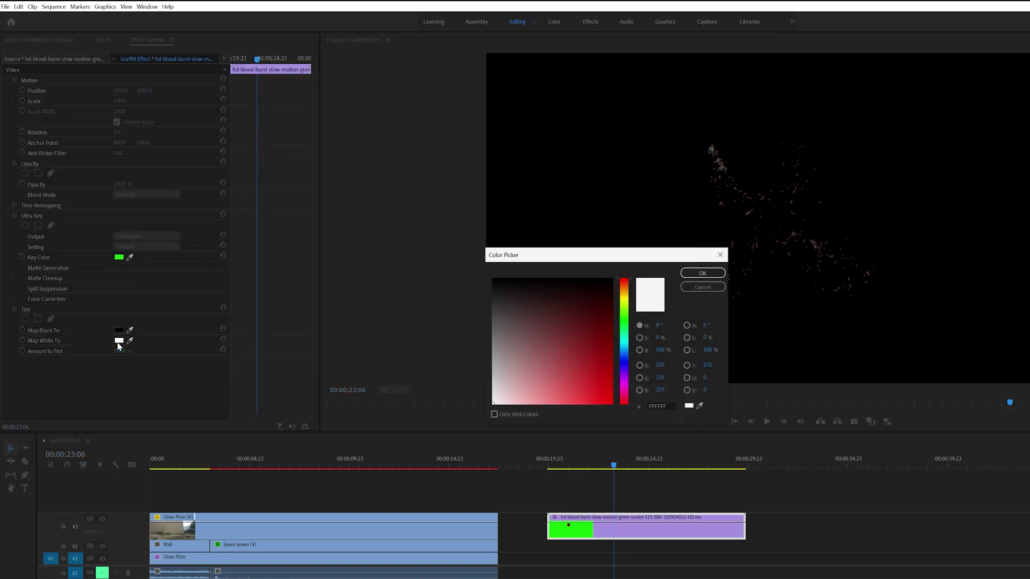
left_click_drag(548, 348, 484, 264)
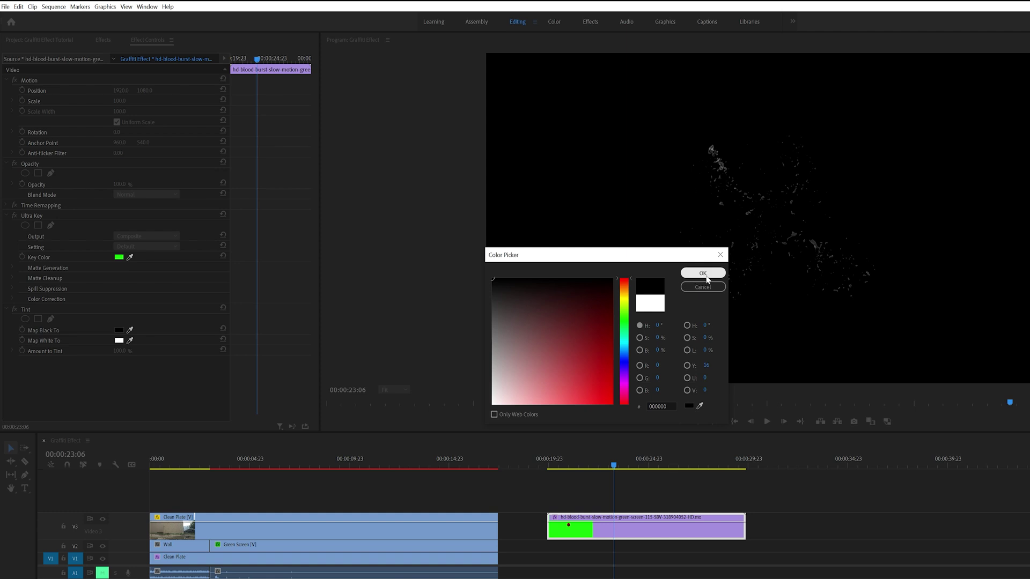
left_click(705, 276)
Move the burst clip up to V4 near 3 seconds and review the splatter in playback
left_click_drag(570, 534, 235, 470)
key("backslash")
left_click(234, 471)
key("space")
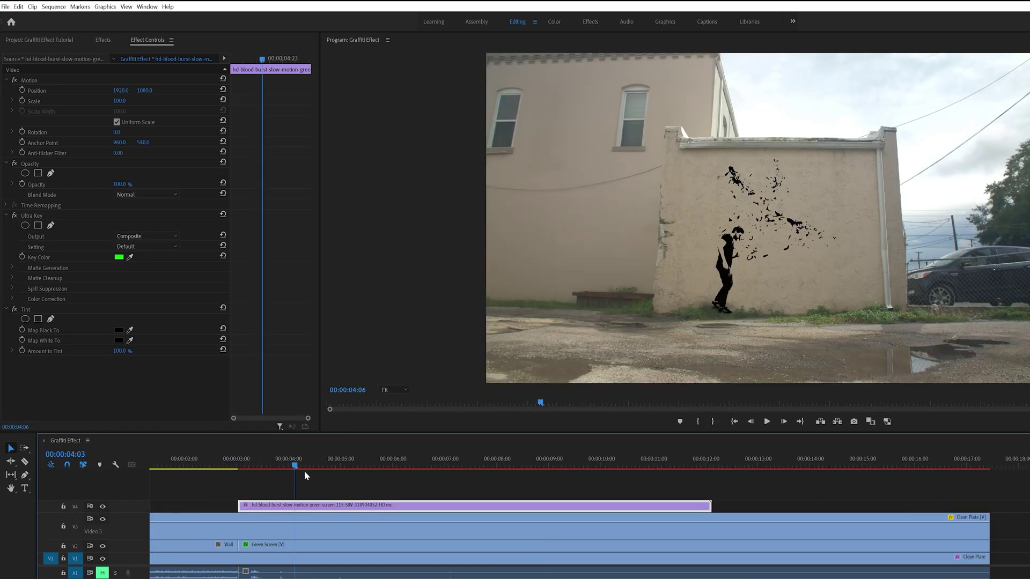
left_click(207, 469)
left_click_drag(213, 472, 272, 474)
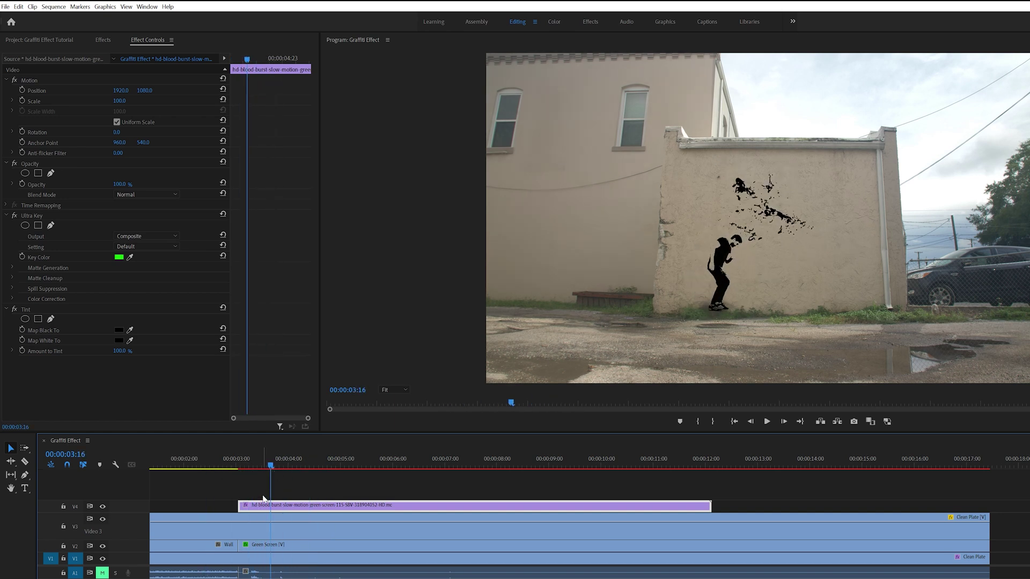
right_click(283, 509)
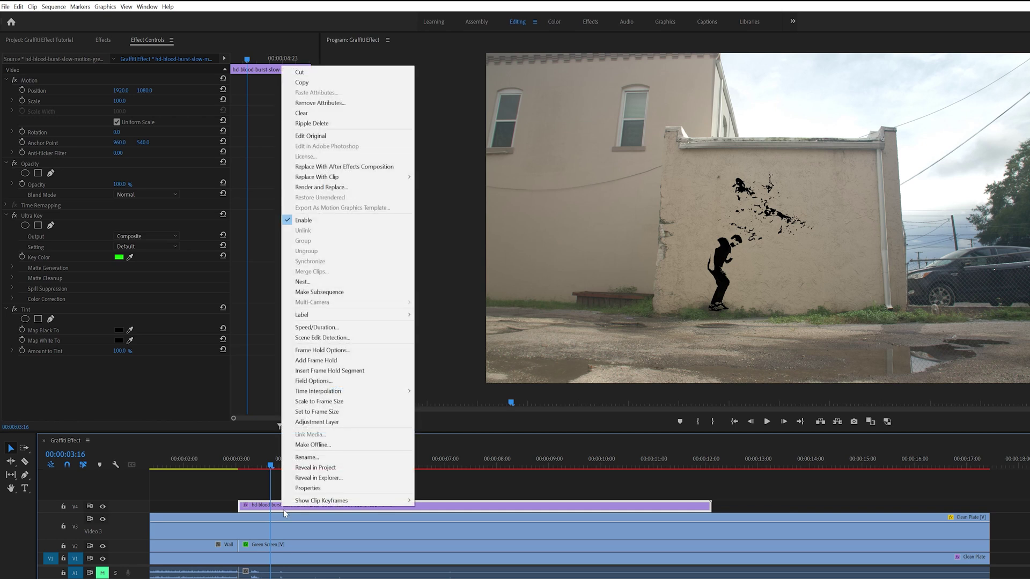
Set the V4 blood-burst clip's speed to 1000% so it lasts under a second
left_click(323, 328)
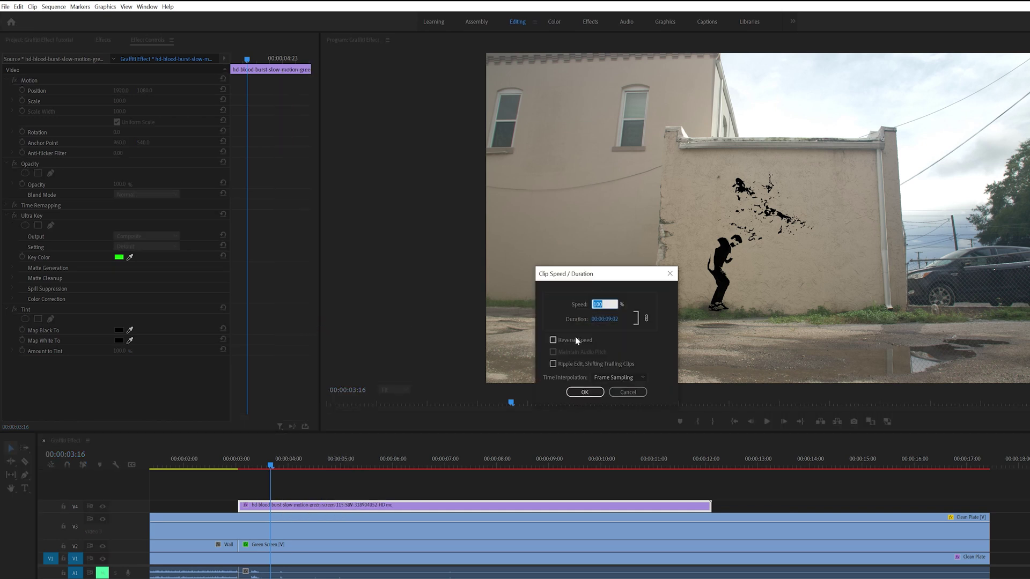
type("1")
key("Return")
Play back the sped-up burst, replaying it twice from about 2 seconds
left_click(194, 469)
key("space")
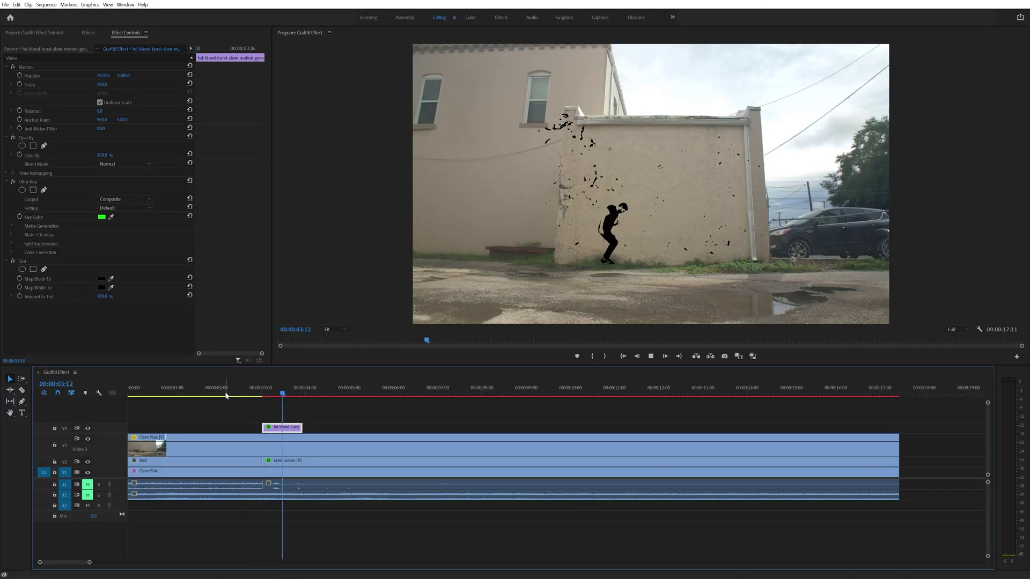
left_click(226, 395)
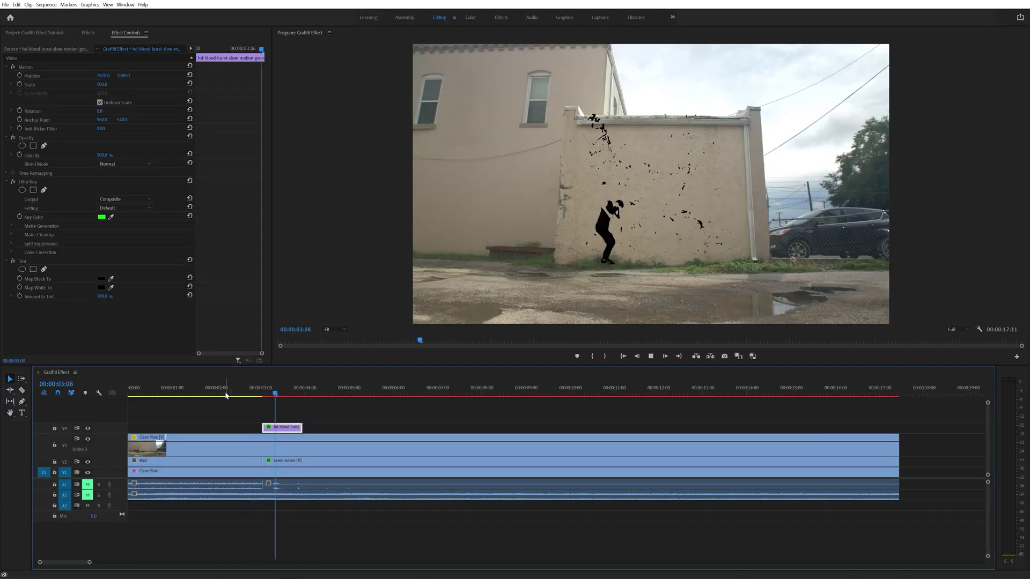
left_click(230, 396)
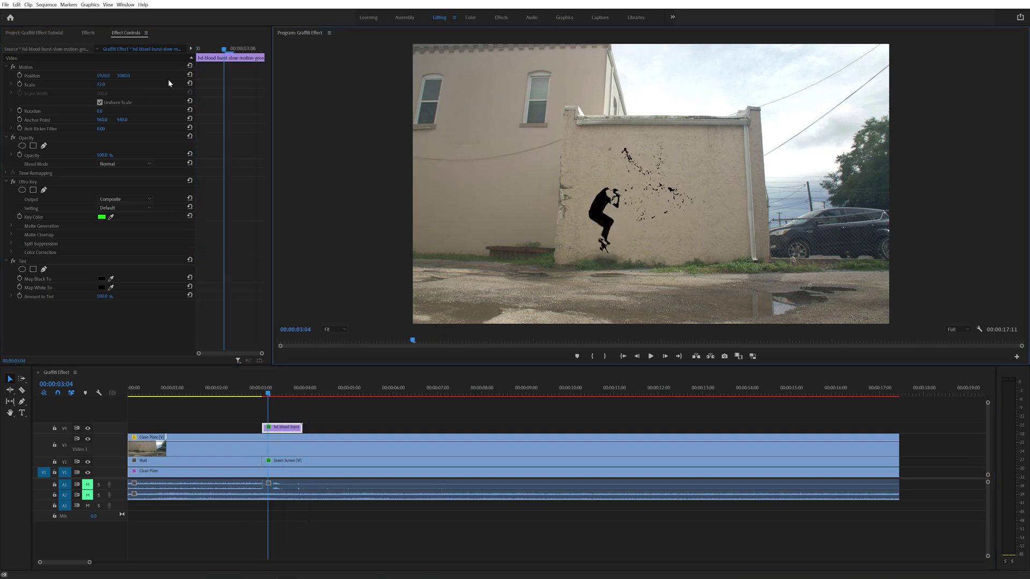
Move the splatter onto the figure and add Directional Blur with direction 90° and length 2
left_click(26, 67)
left_click_drag(652, 185, 609, 201)
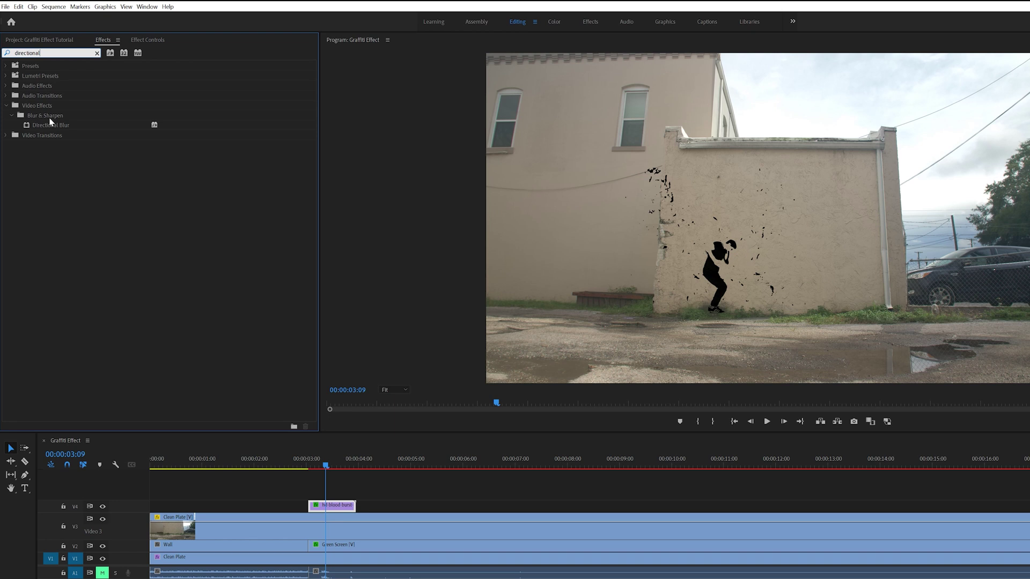
left_click_drag(30, 106, 273, 429)
left_click(125, 383)
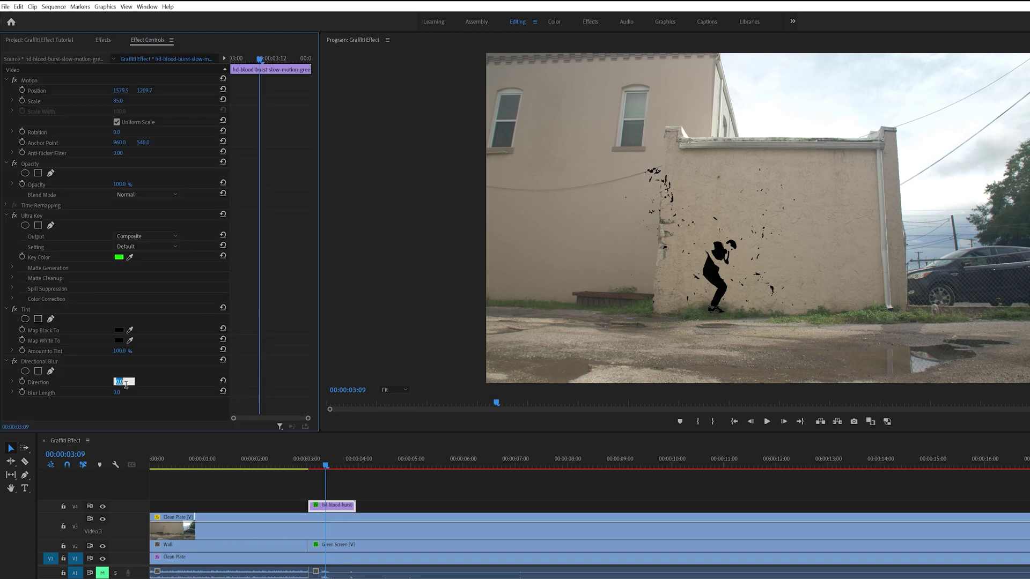
type("90")
key("Return")
left_click(124, 393)
type("2")
key("Return")
Add an Opacity ellipse mask shaped into a near circle around the figure, feathered to 65
left_click(32, 167)
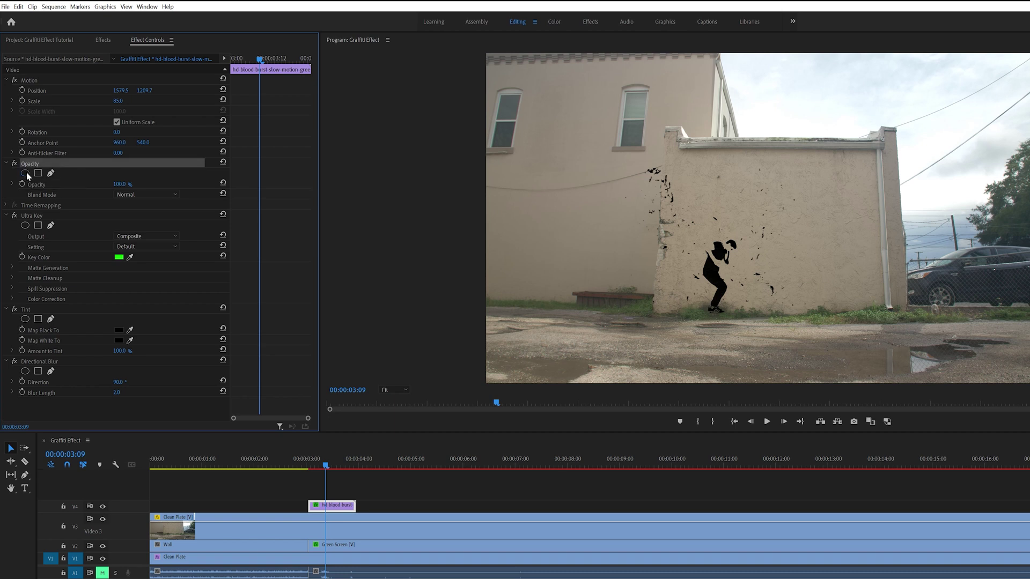
left_click(25, 173)
left_click_drag(685, 238, 661, 245)
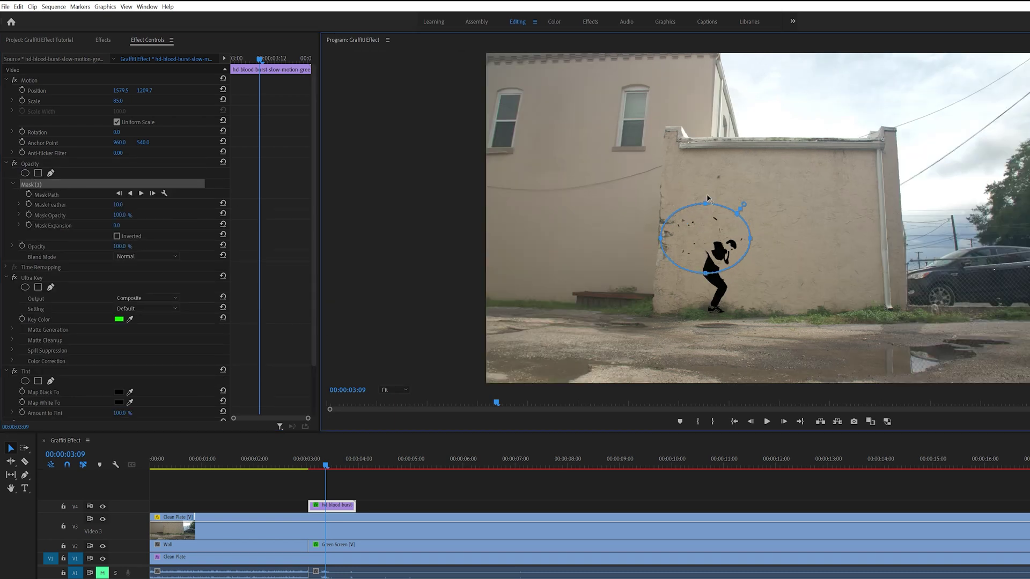
left_click_drag(717, 204, 705, 179)
left_click_drag(717, 275, 705, 312)
left_click_drag(751, 246, 784, 246)
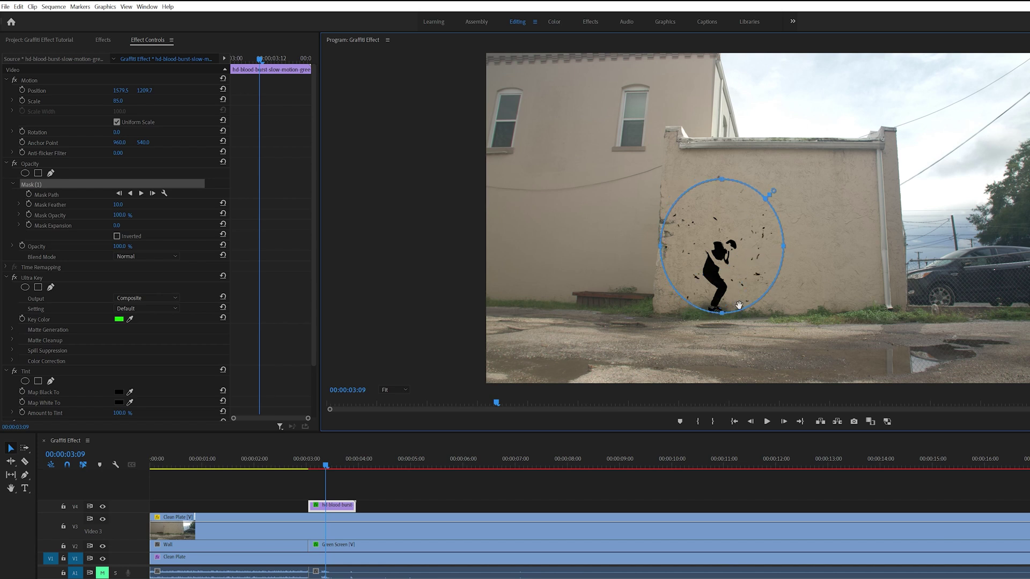
left_click(118, 204)
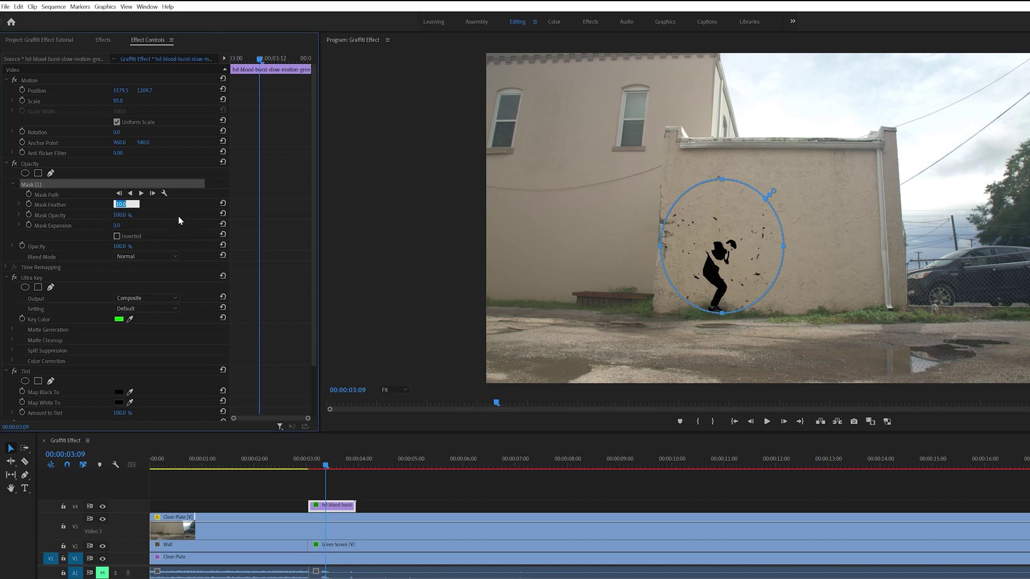
type("65")
key("Return")
Play back the masked composite from just before the burst
left_click(296, 465)
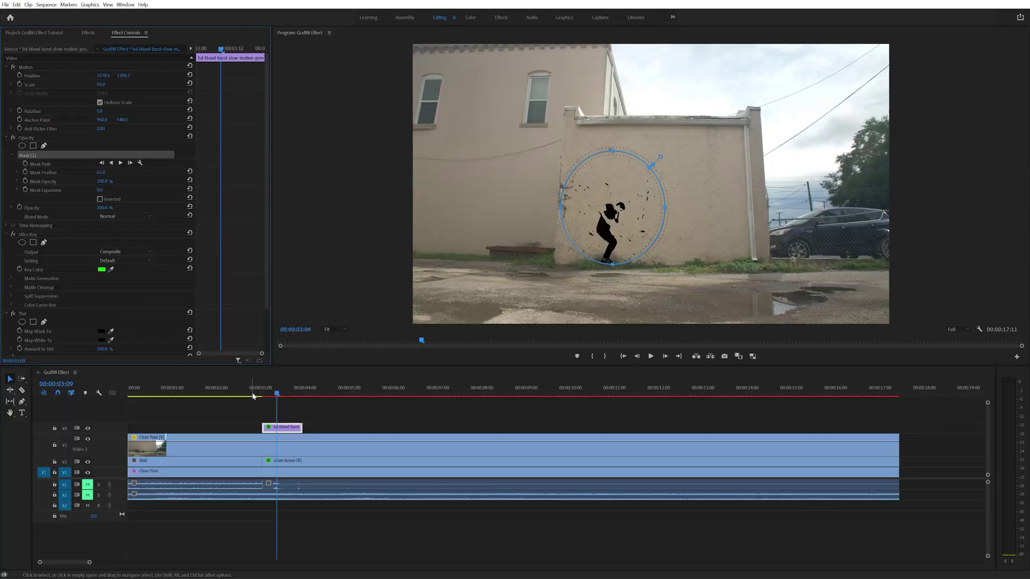
key("space")
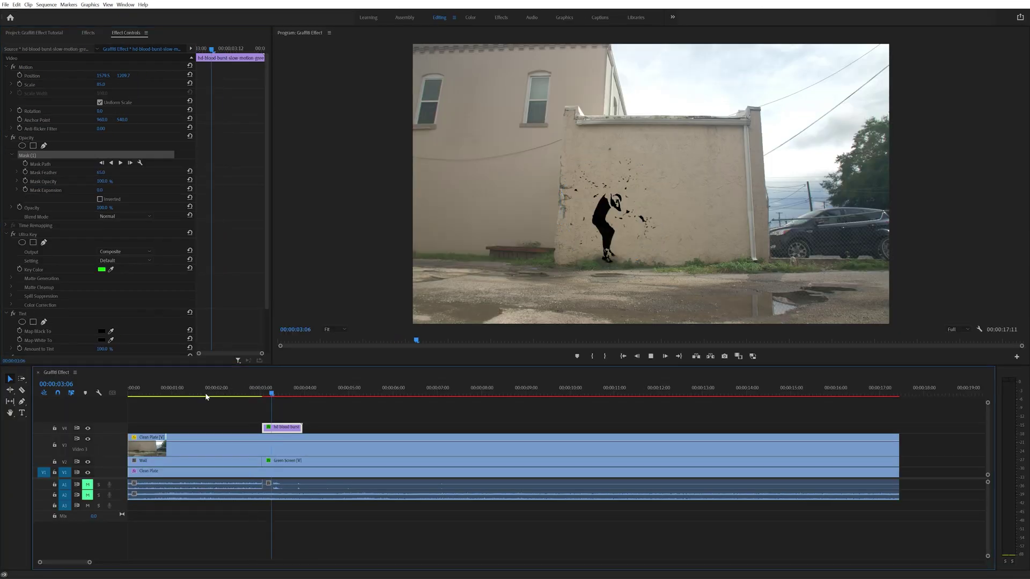
left_click(189, 395)
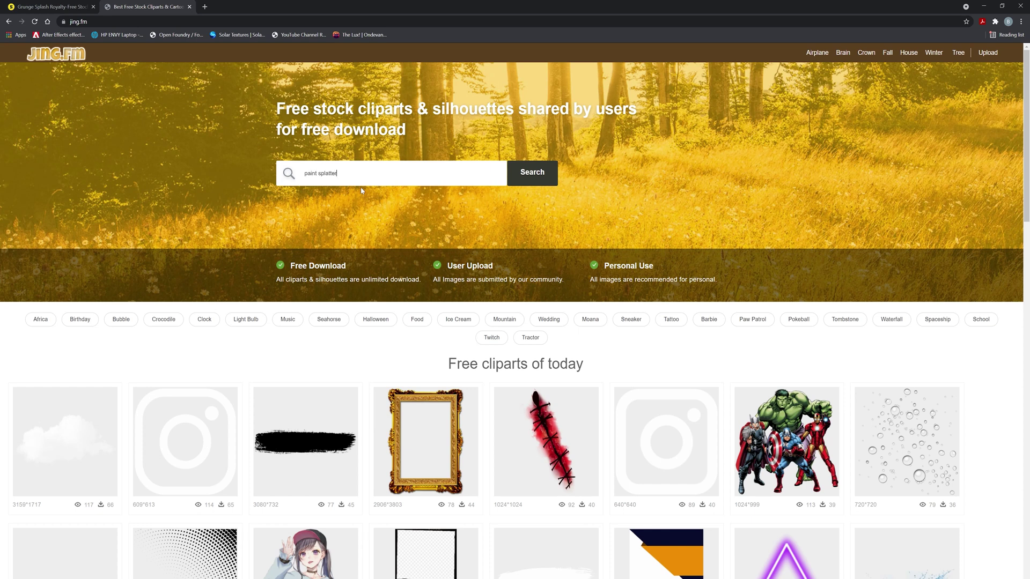
Search jing.fm for 'paint splatter' cliparts and place the grunge-splash image on new track V5
key("Return")
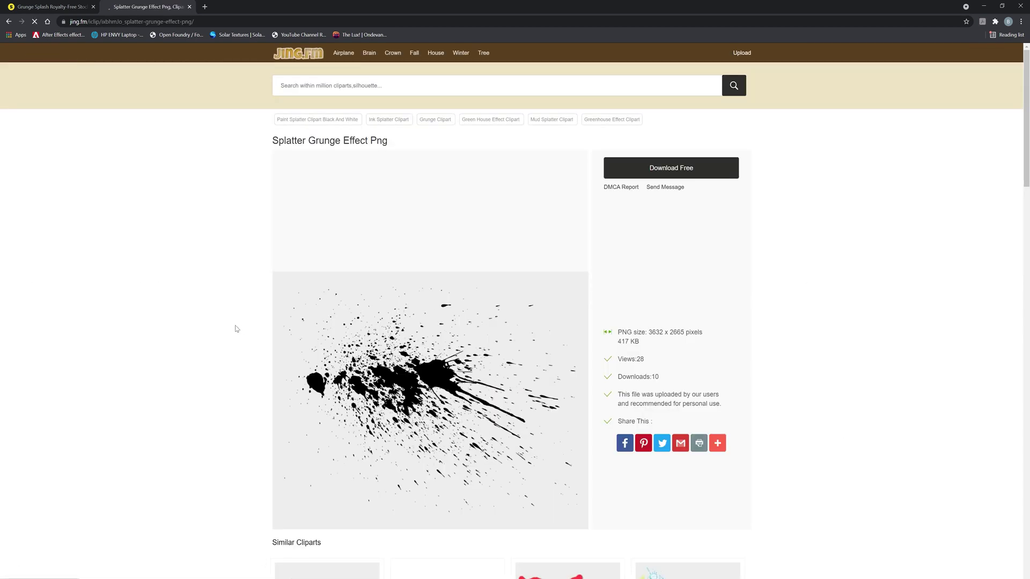
scroll(234, 329, "down", 2)
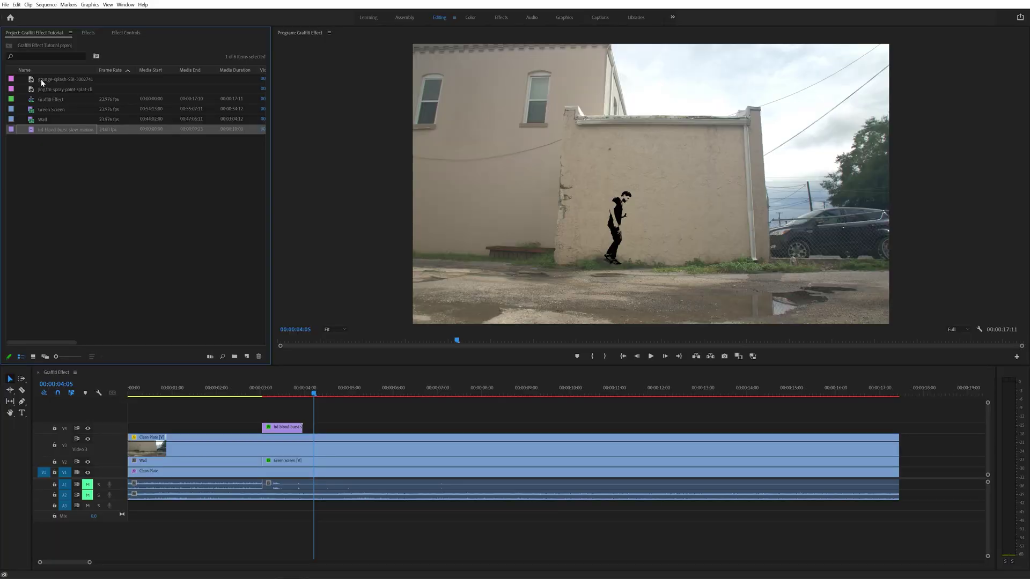
left_click_drag(42, 82, 263, 395)
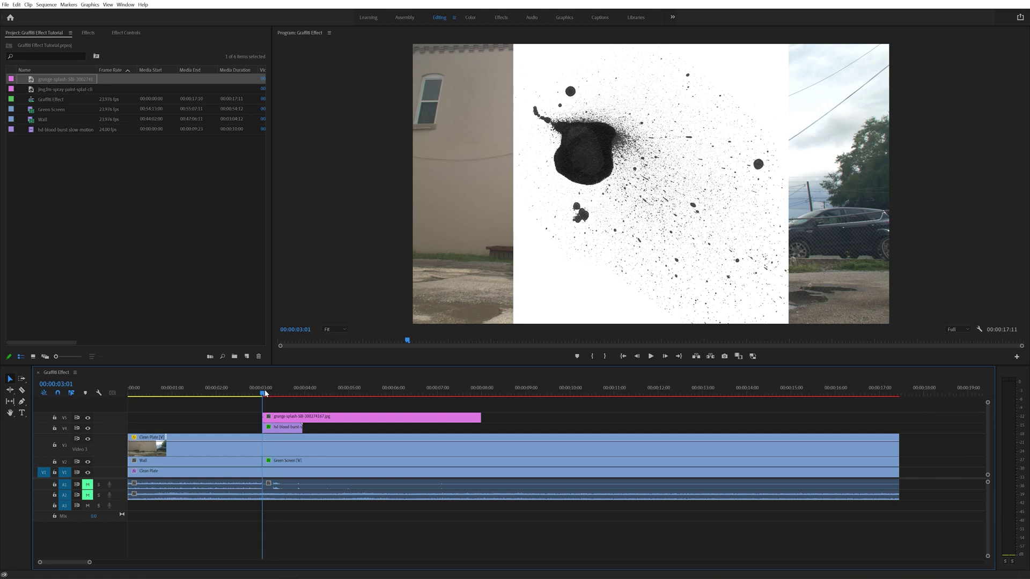
Apply Color Key to the grunge splash, keying its white background with 255 tolerance
left_click(279, 420)
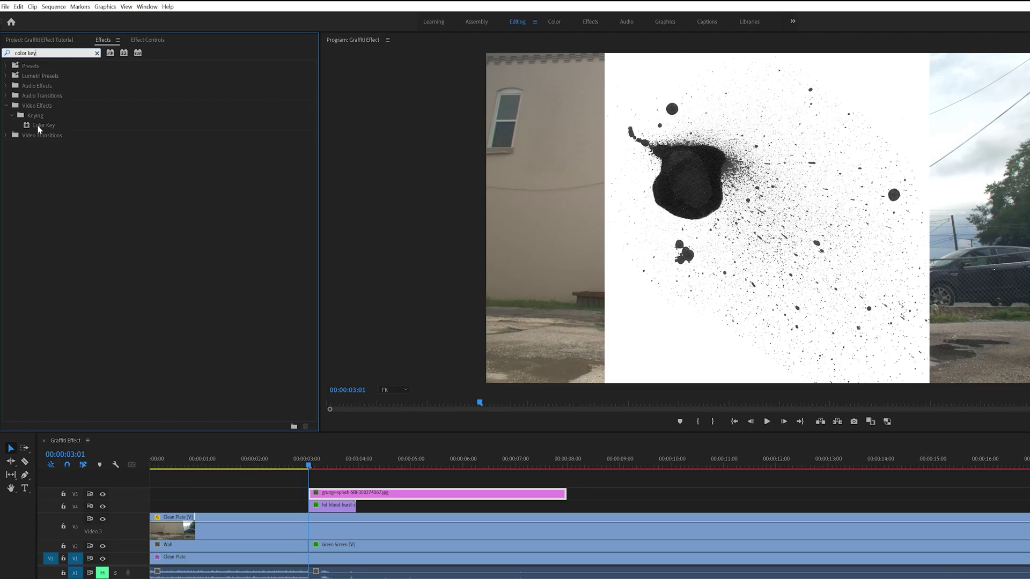
left_click_drag(39, 129, 331, 499)
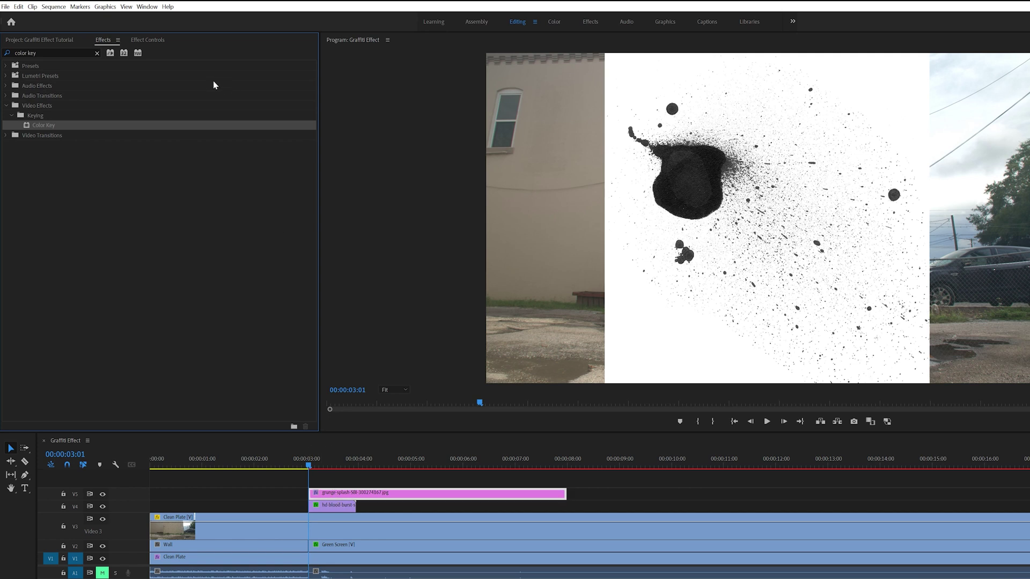
left_click(148, 41)
left_click(130, 236)
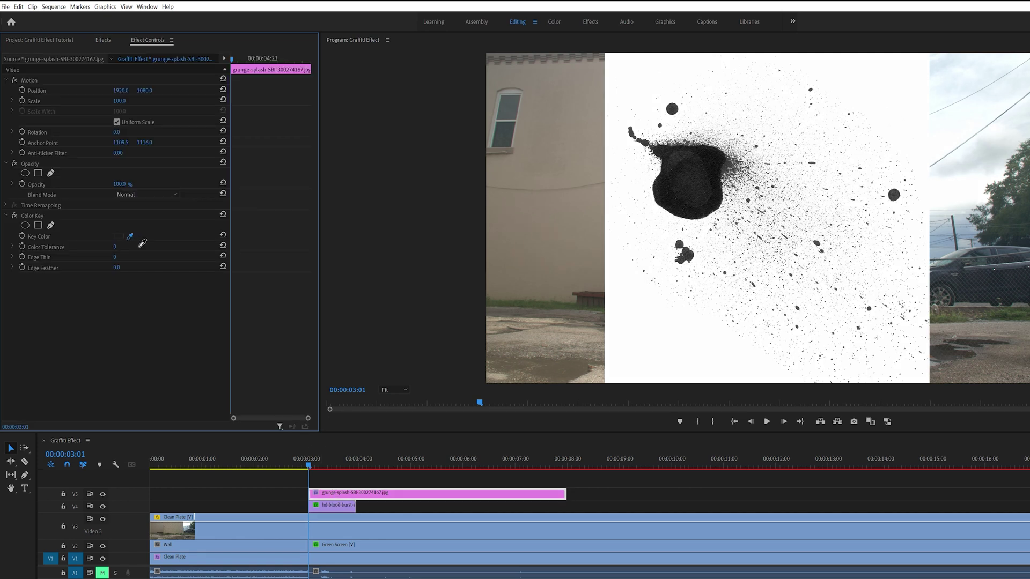
left_click(678, 339)
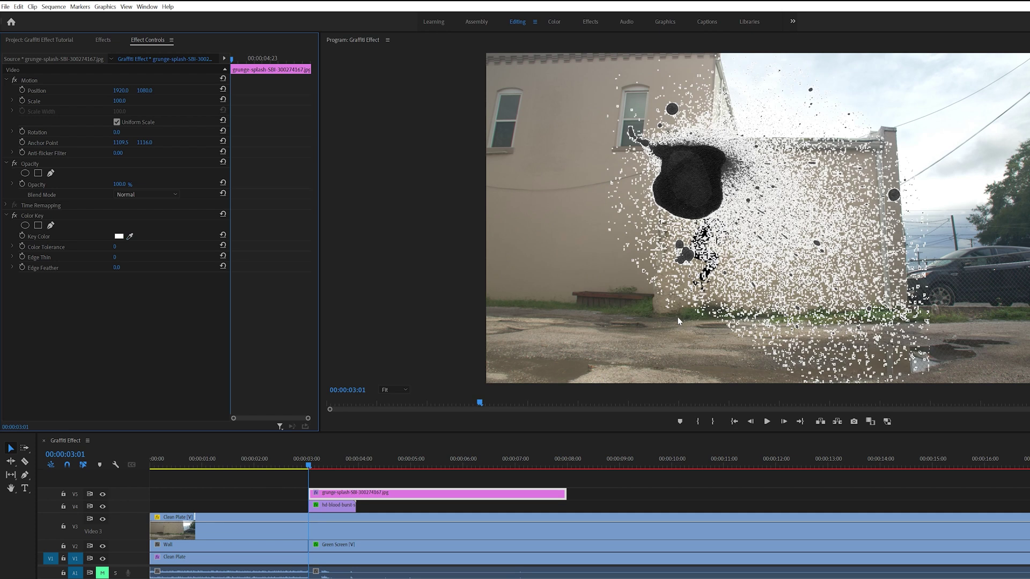
left_click(12, 247)
left_click_drag(16, 267, 191, 268)
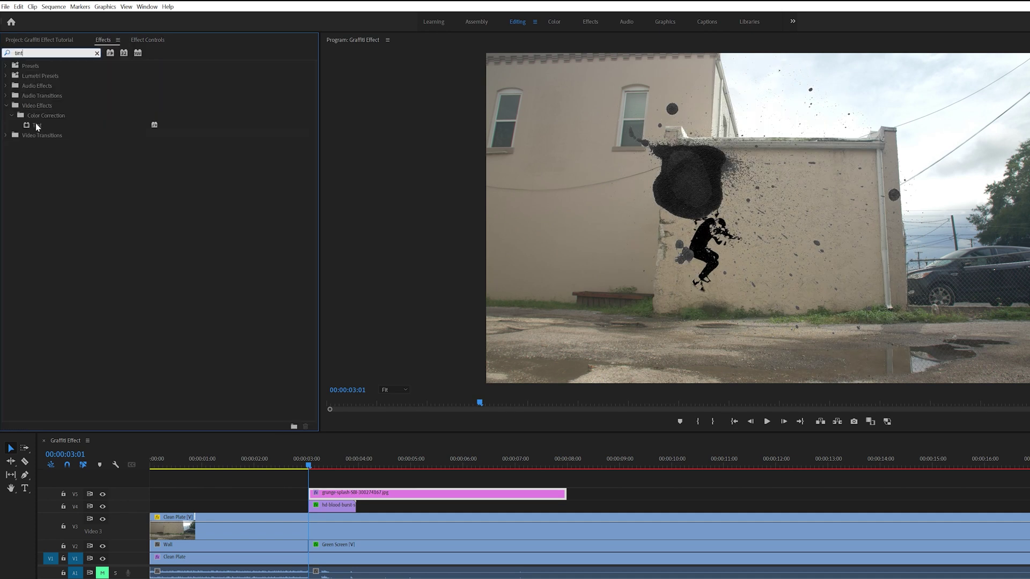
Add a Tint to the splash that maps white to black
left_click_drag(37, 125, 335, 494)
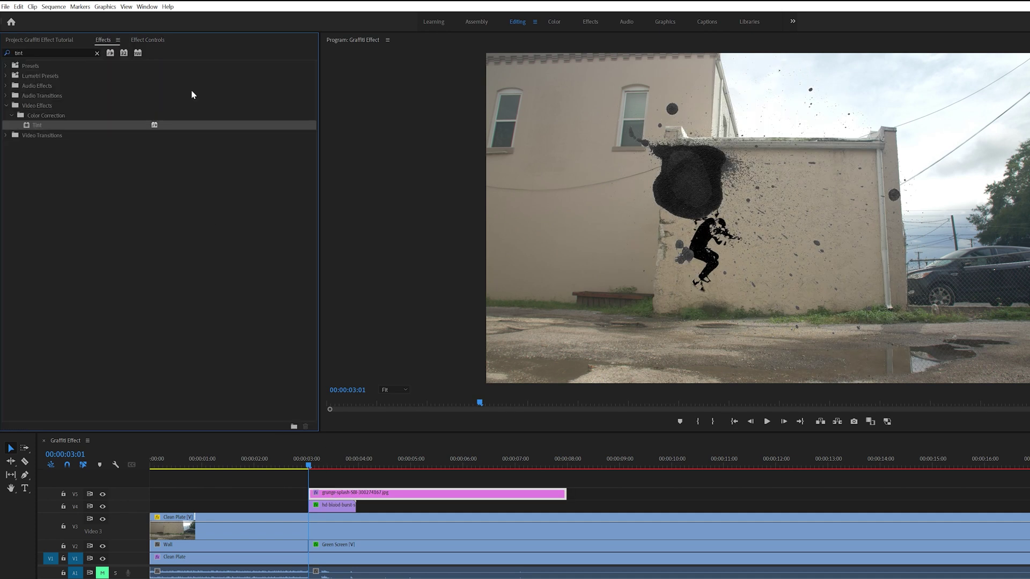
left_click(148, 39)
left_click(119, 328)
left_click(490, 404)
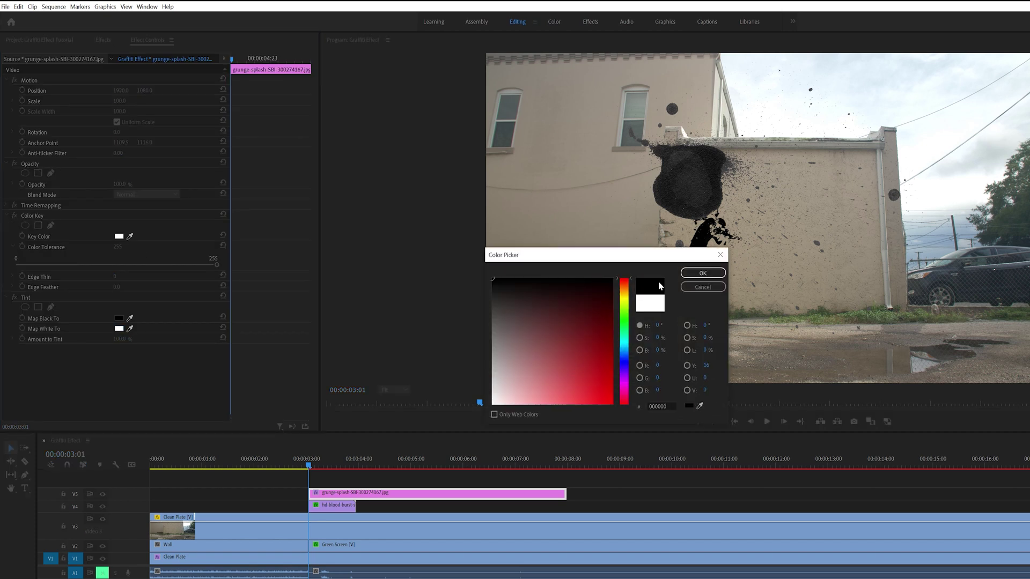
left_click(708, 273)
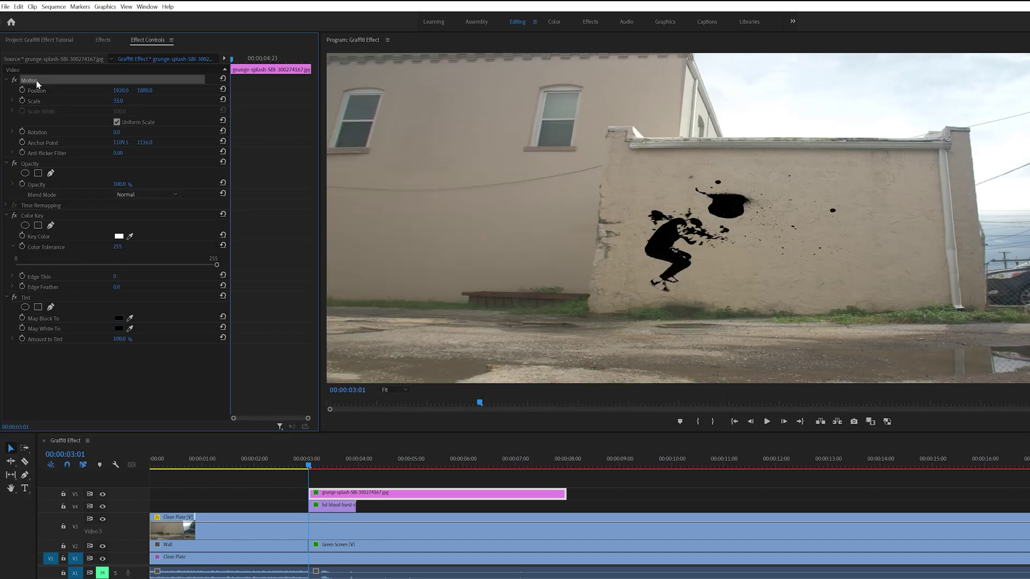
Rotate the splash to -32° and move it up-left onto the wall
left_click_drag(116, 132, 102, 132)
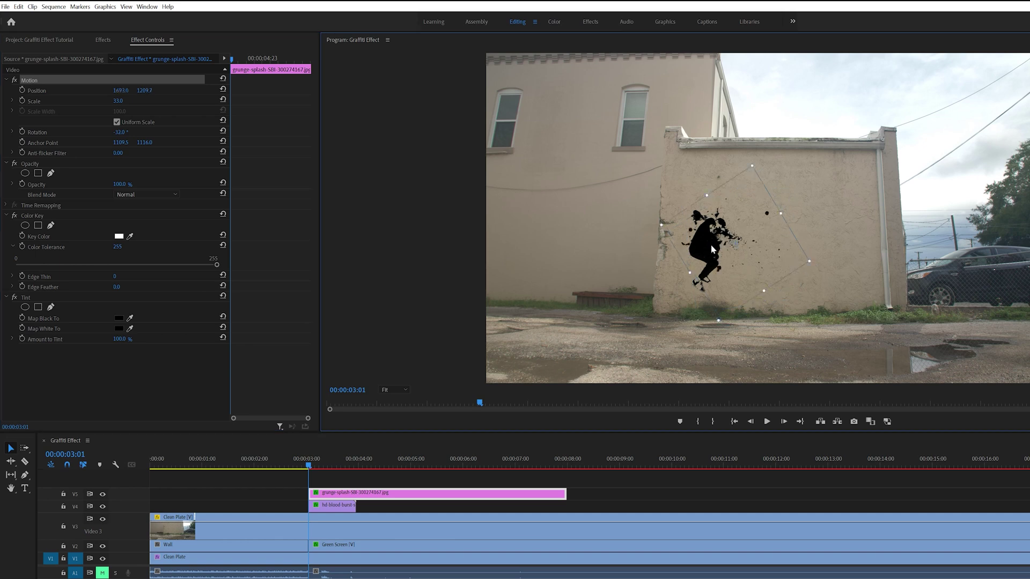
left_click_drag(742, 250, 737, 237)
left_click(223, 140)
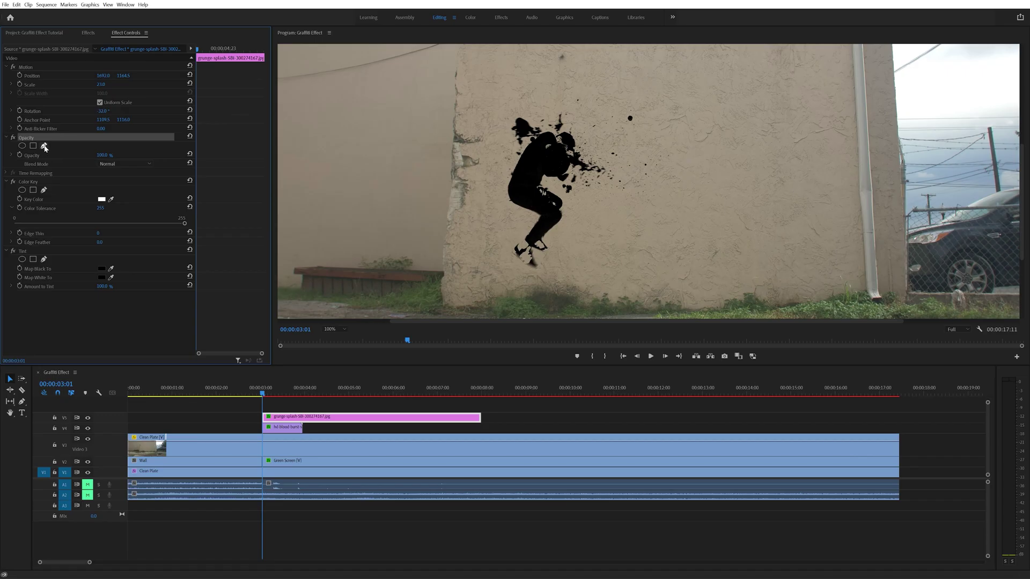
Draw a closed freeform pen mask around the splash
left_click(50, 173)
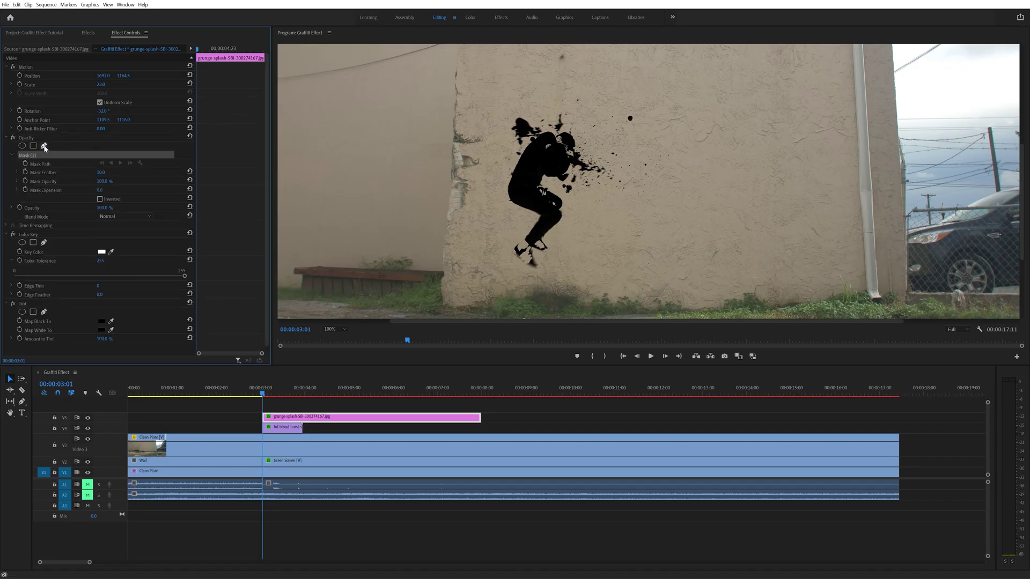
left_click(564, 129)
left_click(582, 184)
left_click(656, 204)
left_click(688, 161)
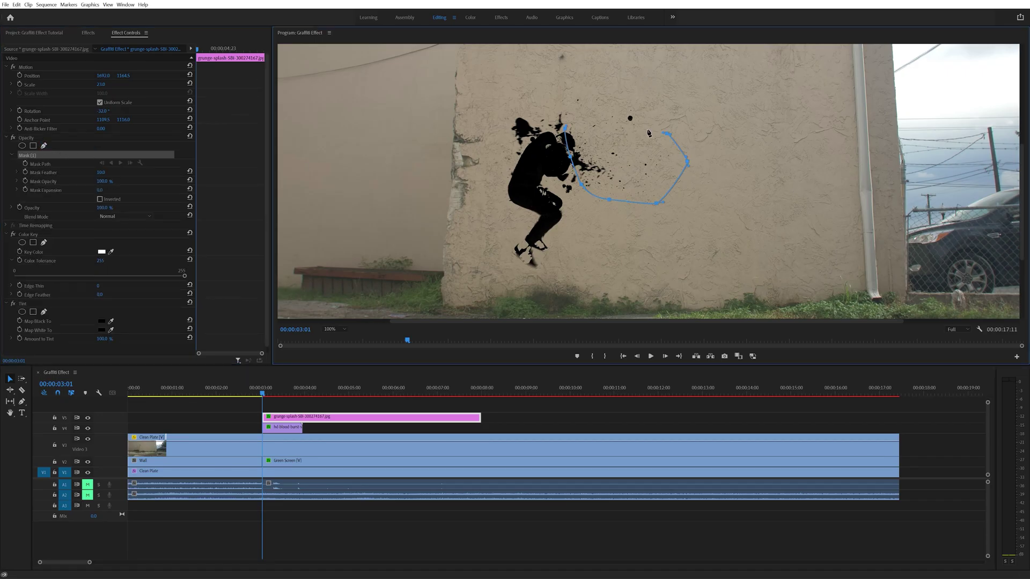
left_click(621, 122)
left_click(615, 97)
left_click(584, 91)
left_click(564, 129)
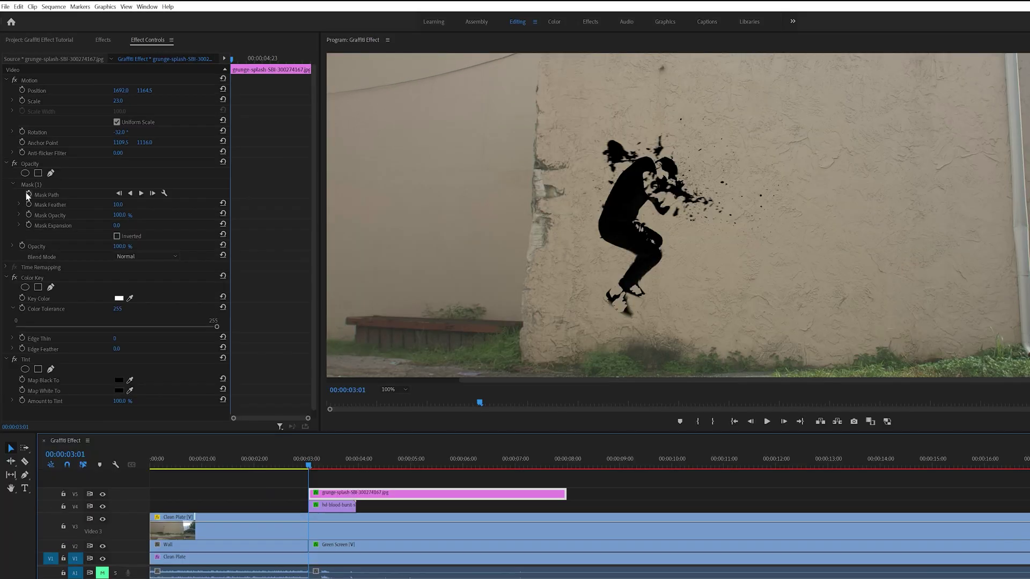
Enable Mask Path keyframing and tighten the mask's right side at the starting frame
left_click(28, 195)
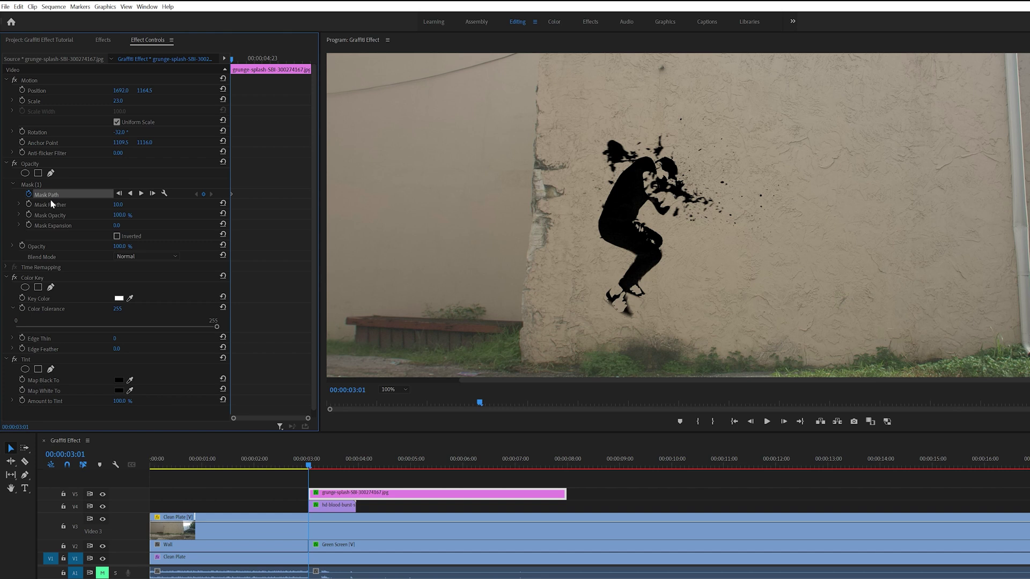
left_click(690, 186)
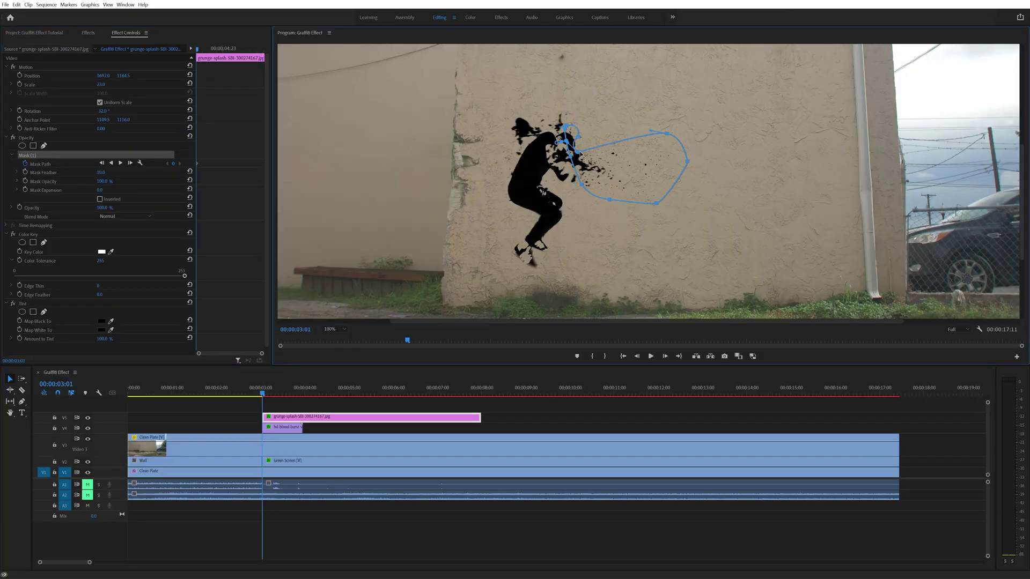
left_click_drag(656, 204, 617, 171)
left_click_drag(687, 161, 657, 223)
Reshape the mask outward and raise its top edge at 03:06, then advance to 04:02
key("shift+Right")
left_click_drag(634, 154, 658, 123)
left_click_drag(583, 149, 593, 121)
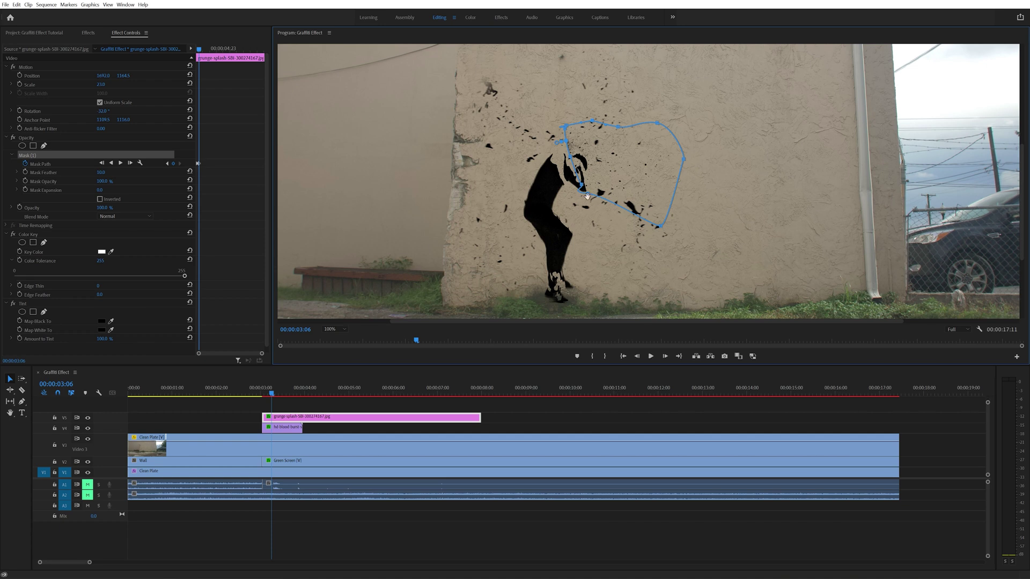
key("shift+Right")
key("shift+Right")
key("shift+Right")
key("shift+Right")
left_click(107, 172)
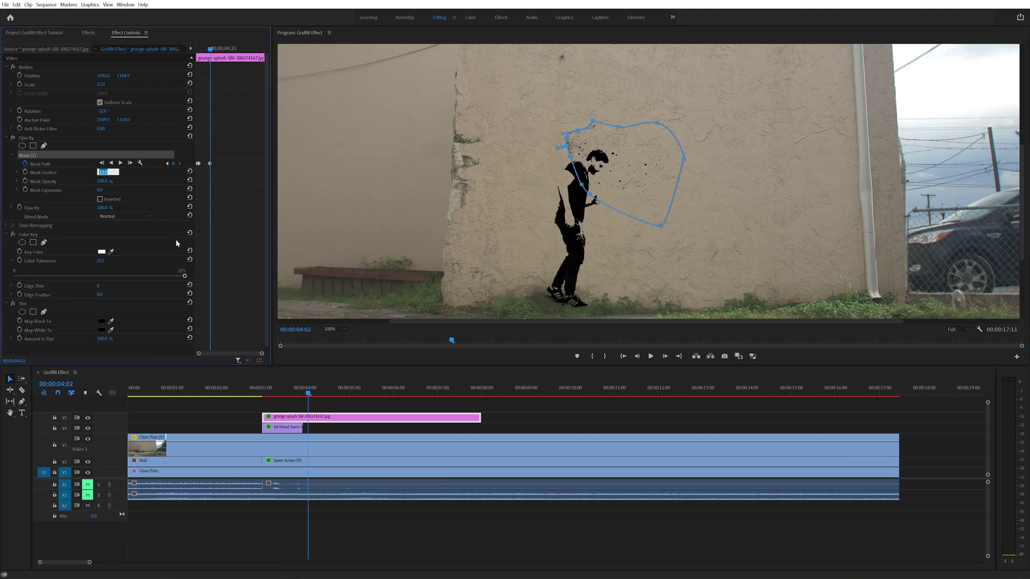
Set the splash mask feather to 50, rotate the V6 copy to -215°, and play back
key("Return")
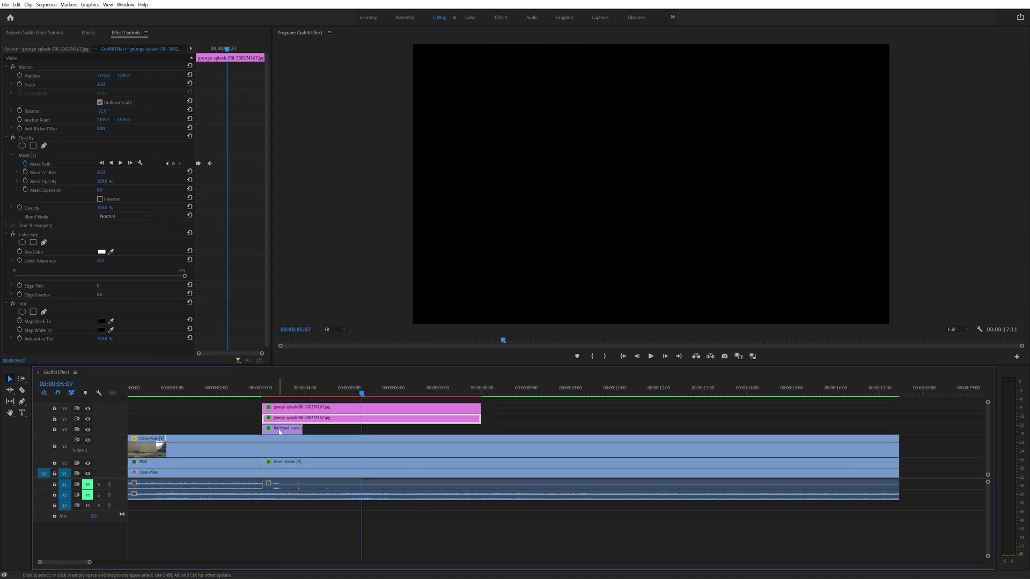
left_click(283, 438)
left_click(284, 430)
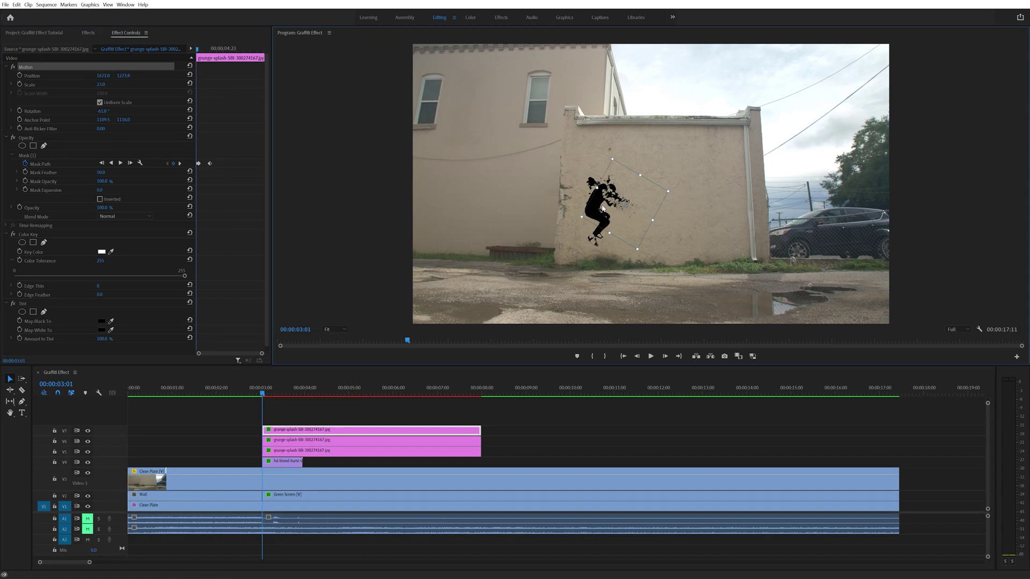
left_click(305, 392)
left_click(26, 67)
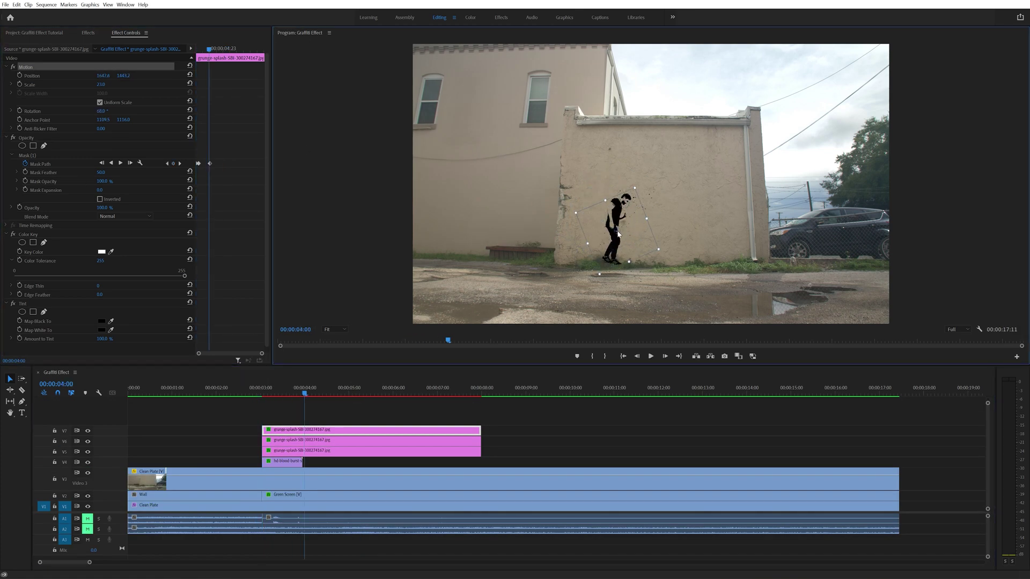
left_click(282, 440)
left_click_drag(106, 113, 53, 113)
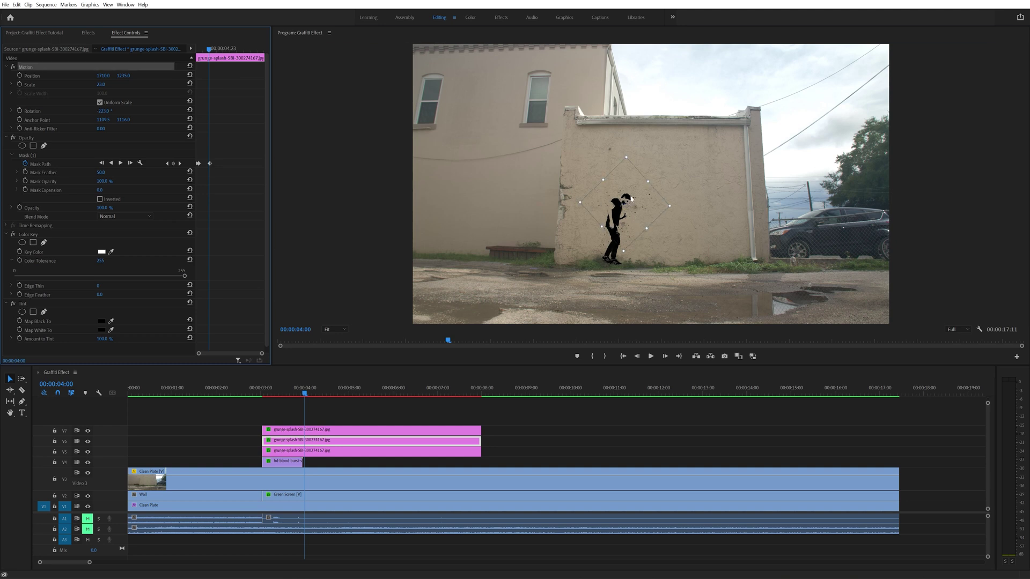
left_click(269, 395)
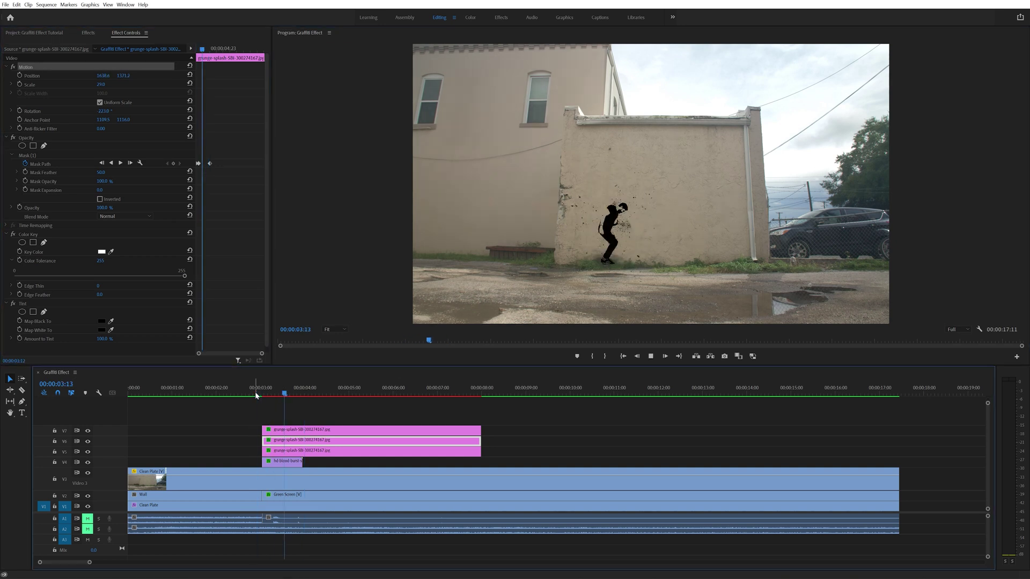
key("space")
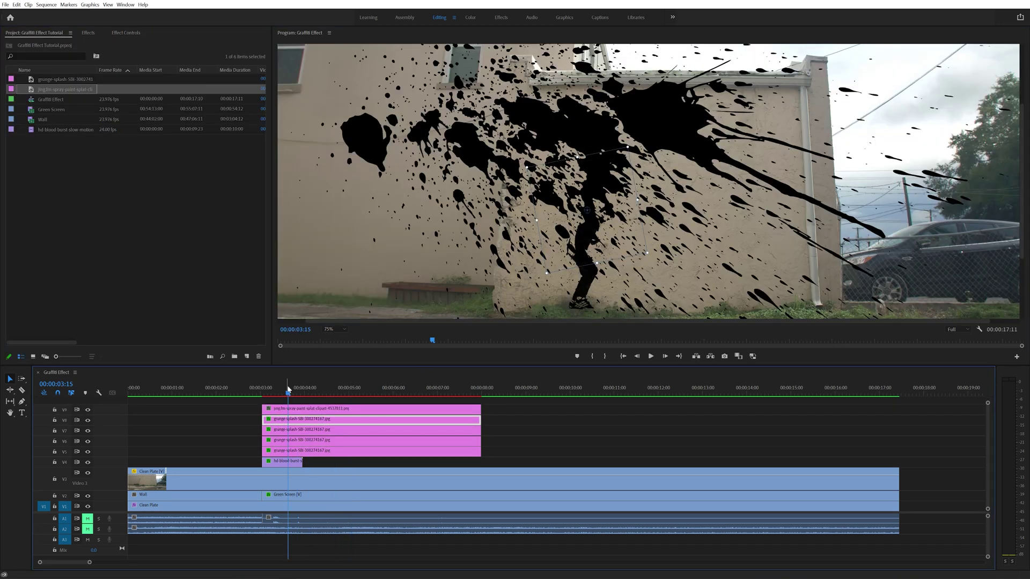
Fit the monitor to the frame and move the V9 spray-paint splat left beside the figure
left_click(333, 330)
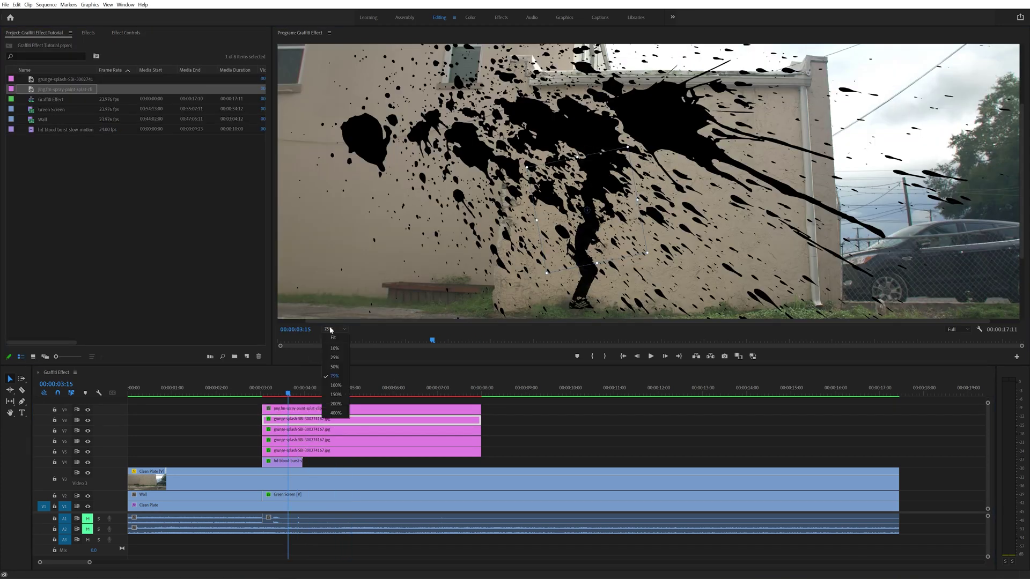
left_click(330, 336)
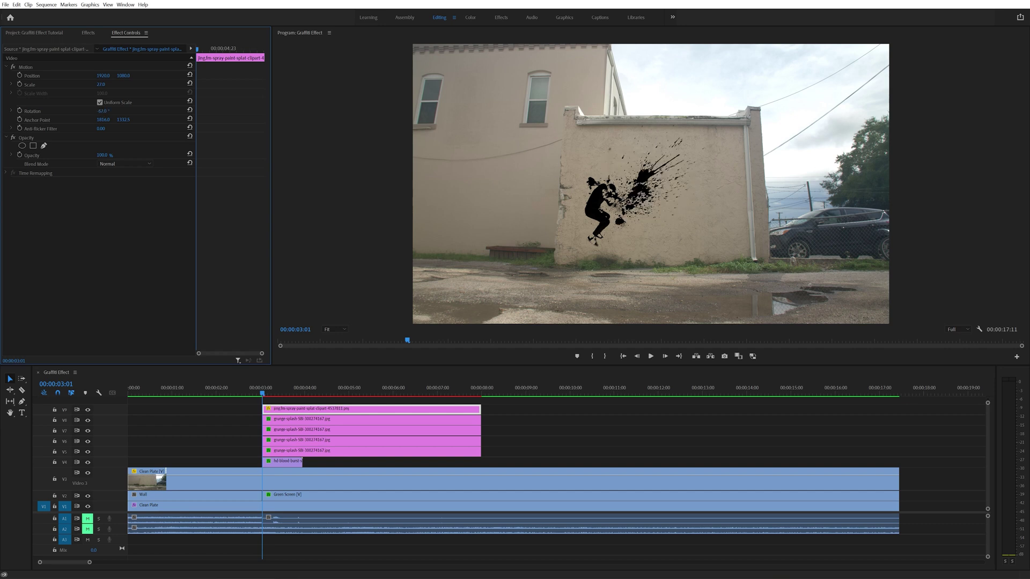
left_click(36, 67)
left_click_drag(612, 118, 558, 117)
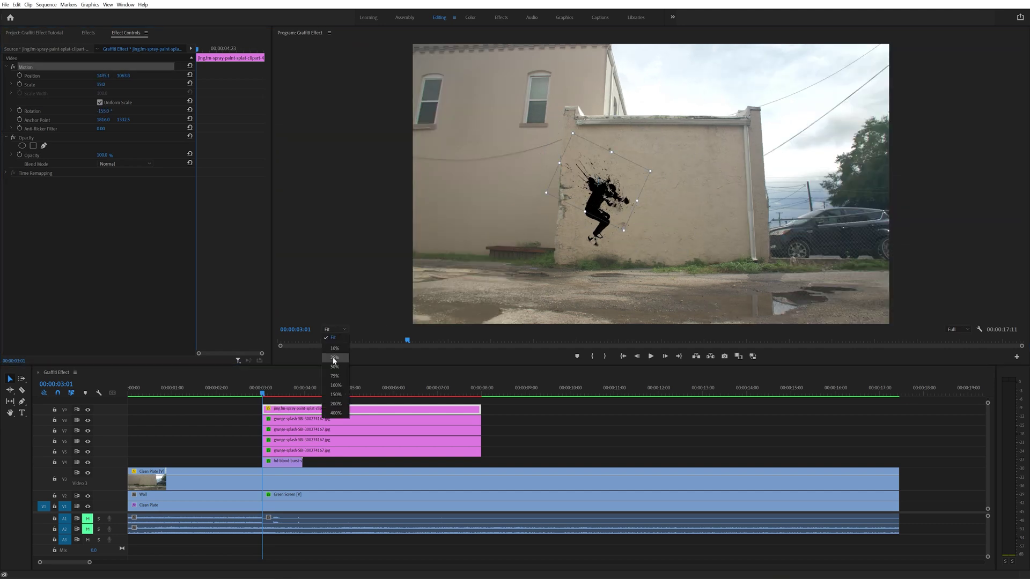
left_click(334, 376)
Play back the composite to review the splat and its drip mask near the legs
key("space")
key("space")
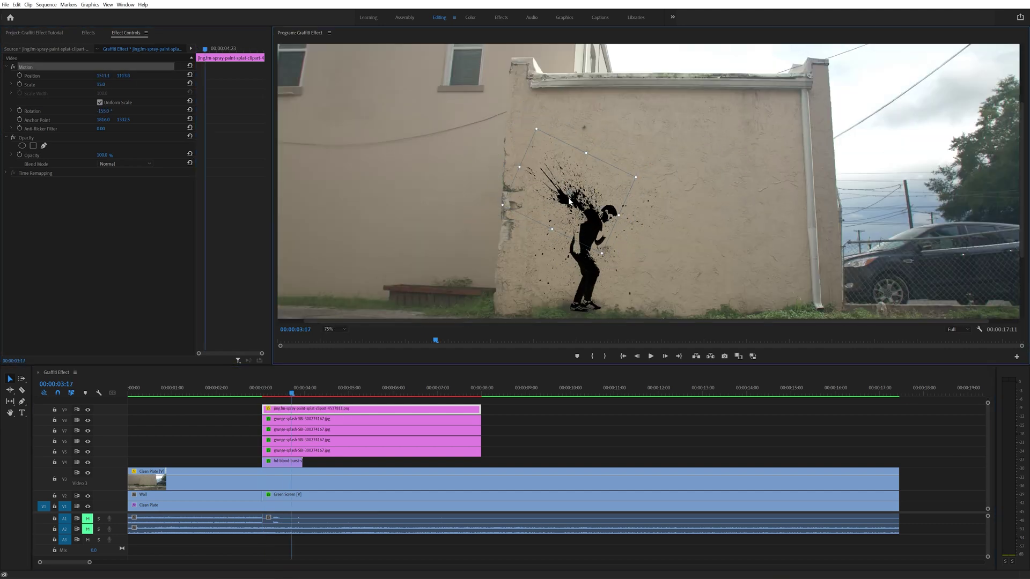
key("space")
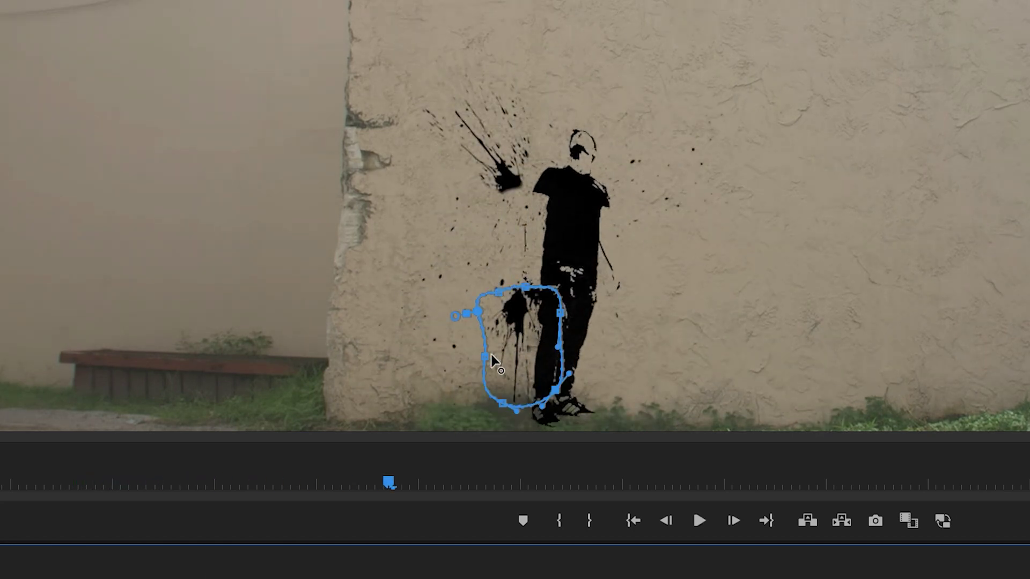
key("space")
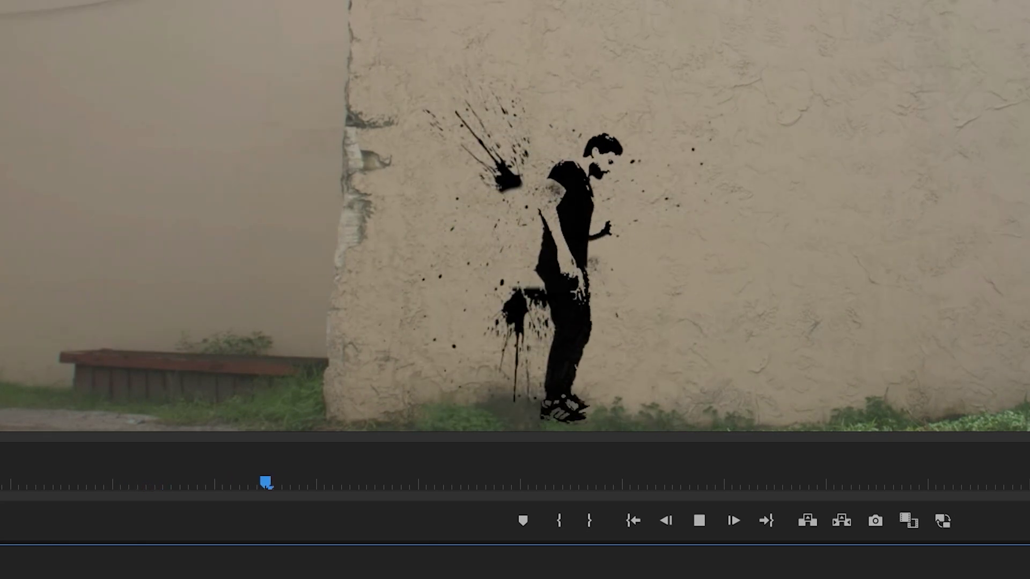
key("space")
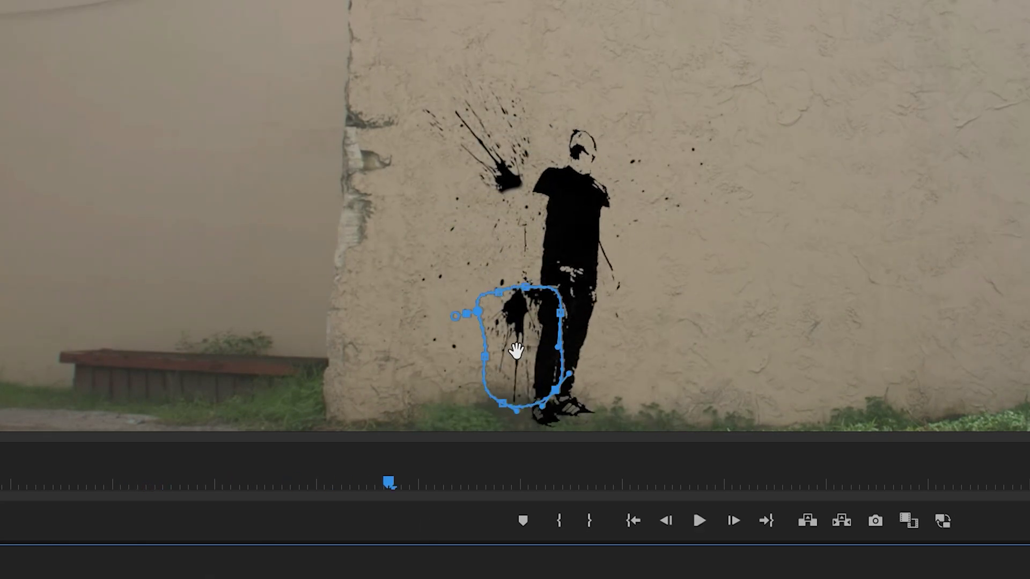